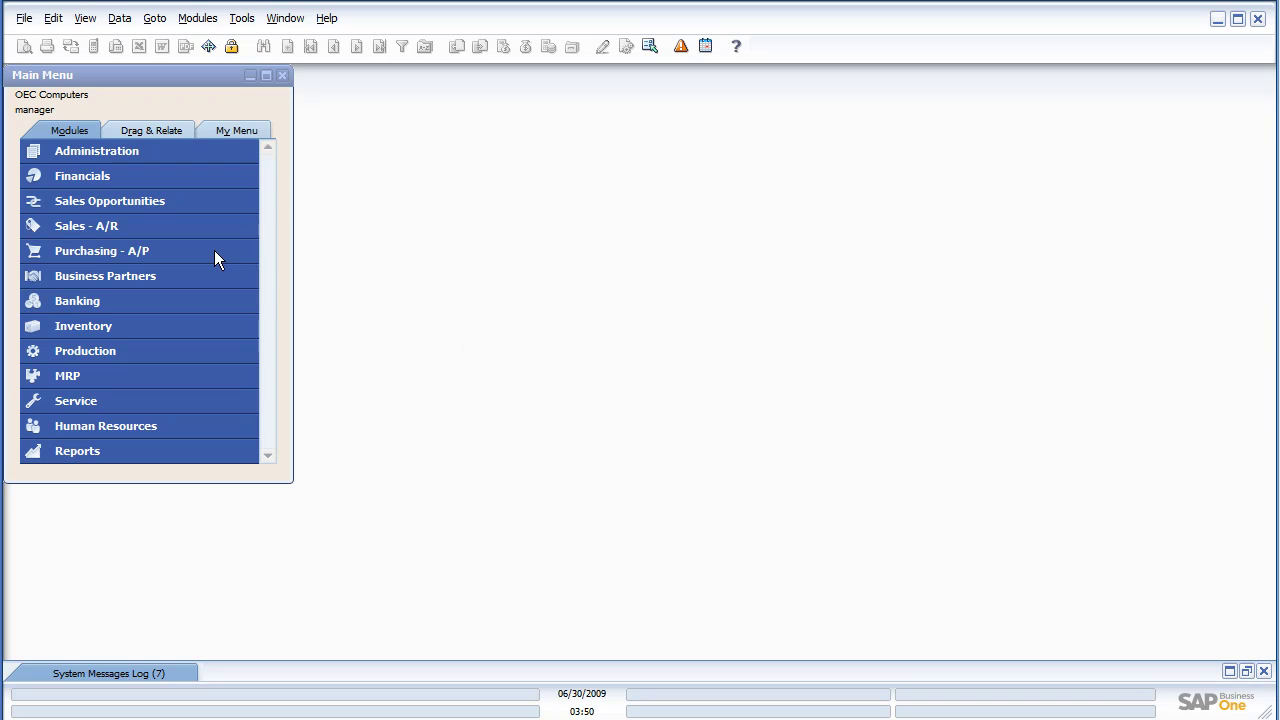
Open Report and Layout Management under Administration > Setup > General
click(86, 155)
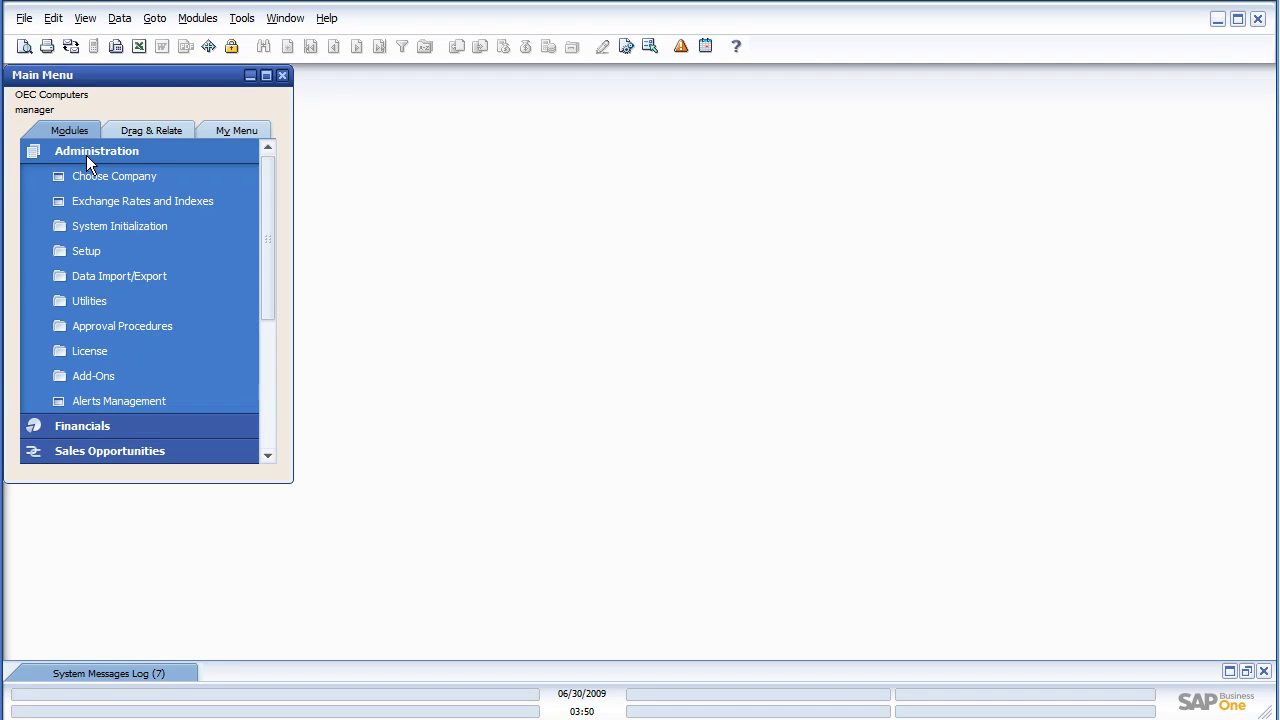
click(104, 251)
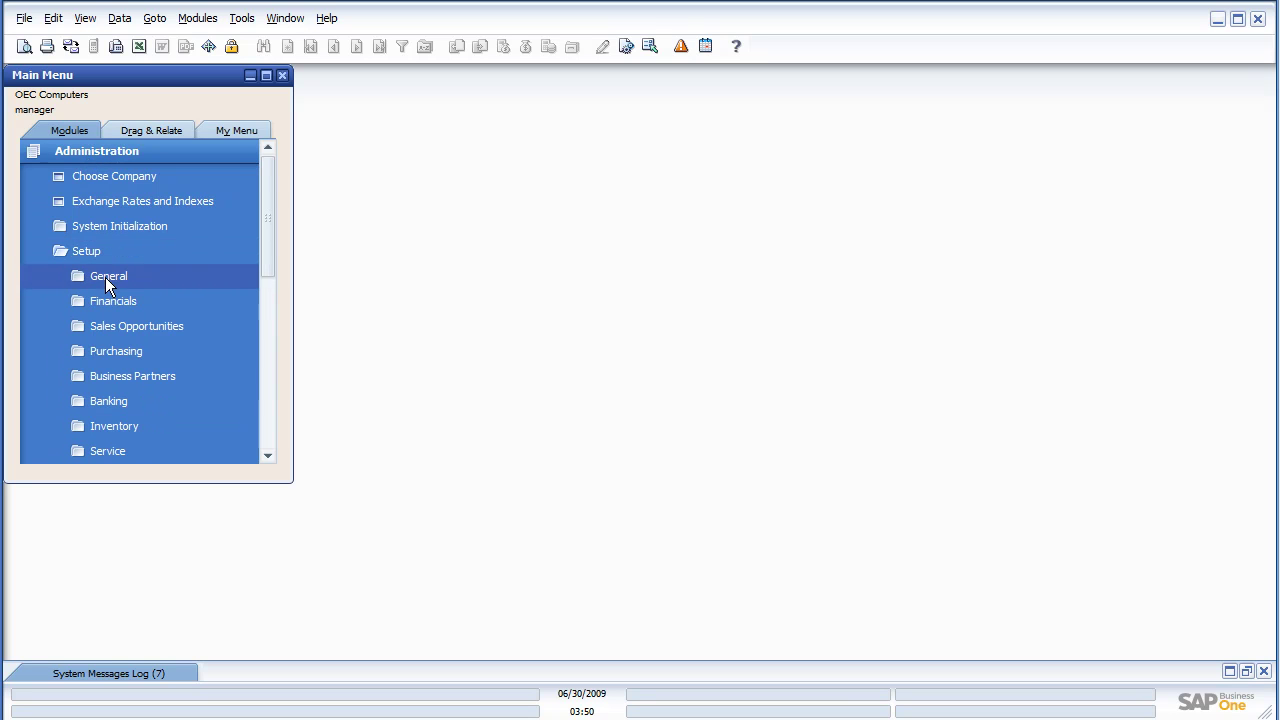
click(105, 277)
click(160, 350)
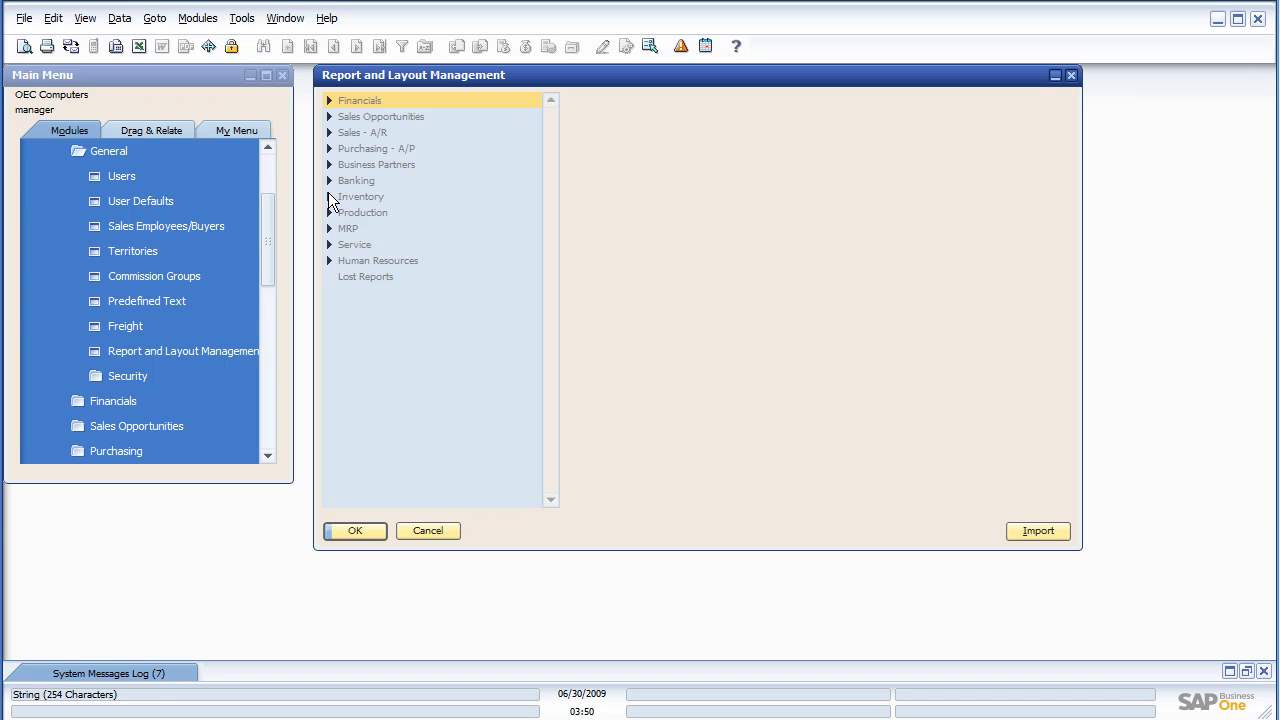
Expand Inventory > Inventory Reports > Inventory in Warehouse Report to show Warehouse Balance Report layouts
click(329, 197)
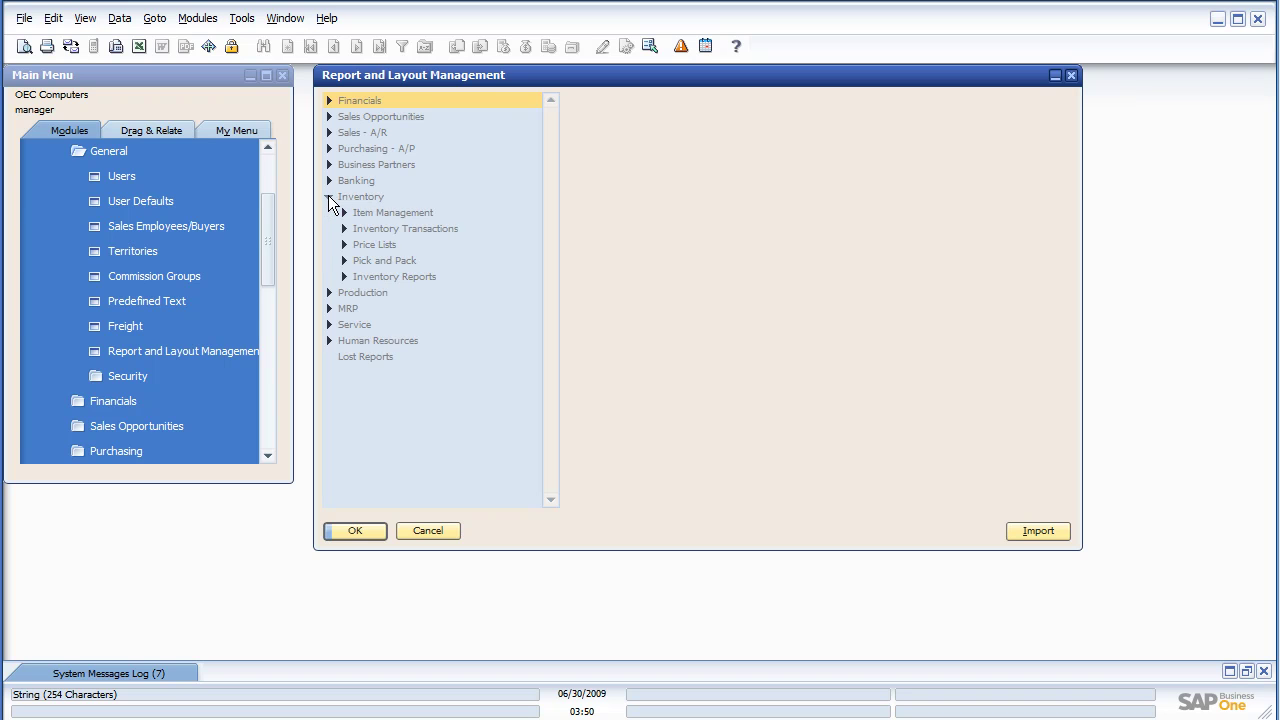
click(340, 277)
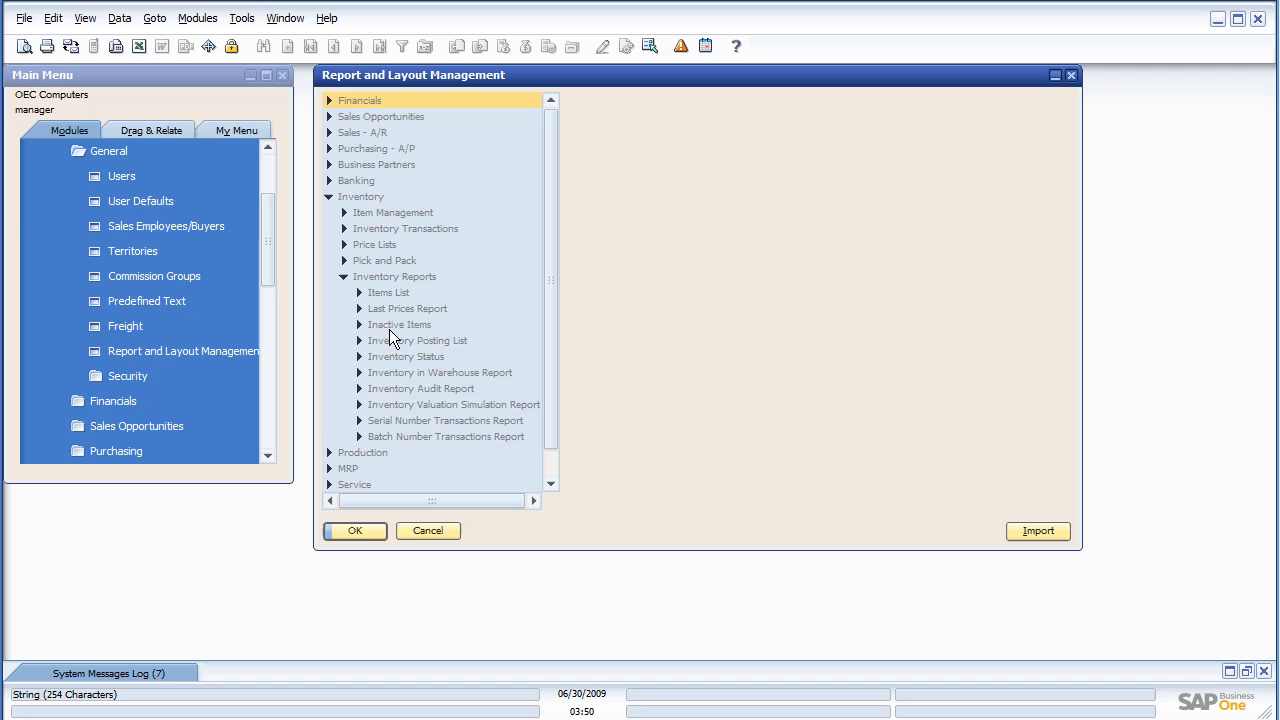
click(358, 373)
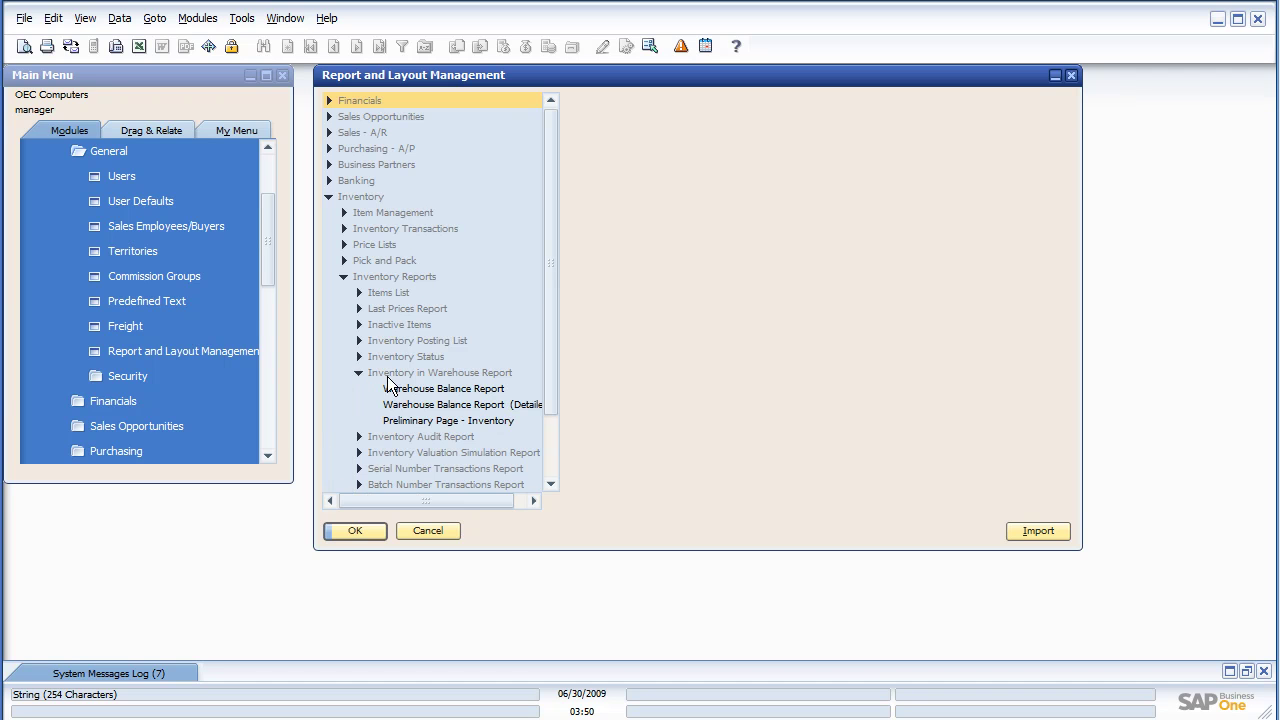
click(412, 388)
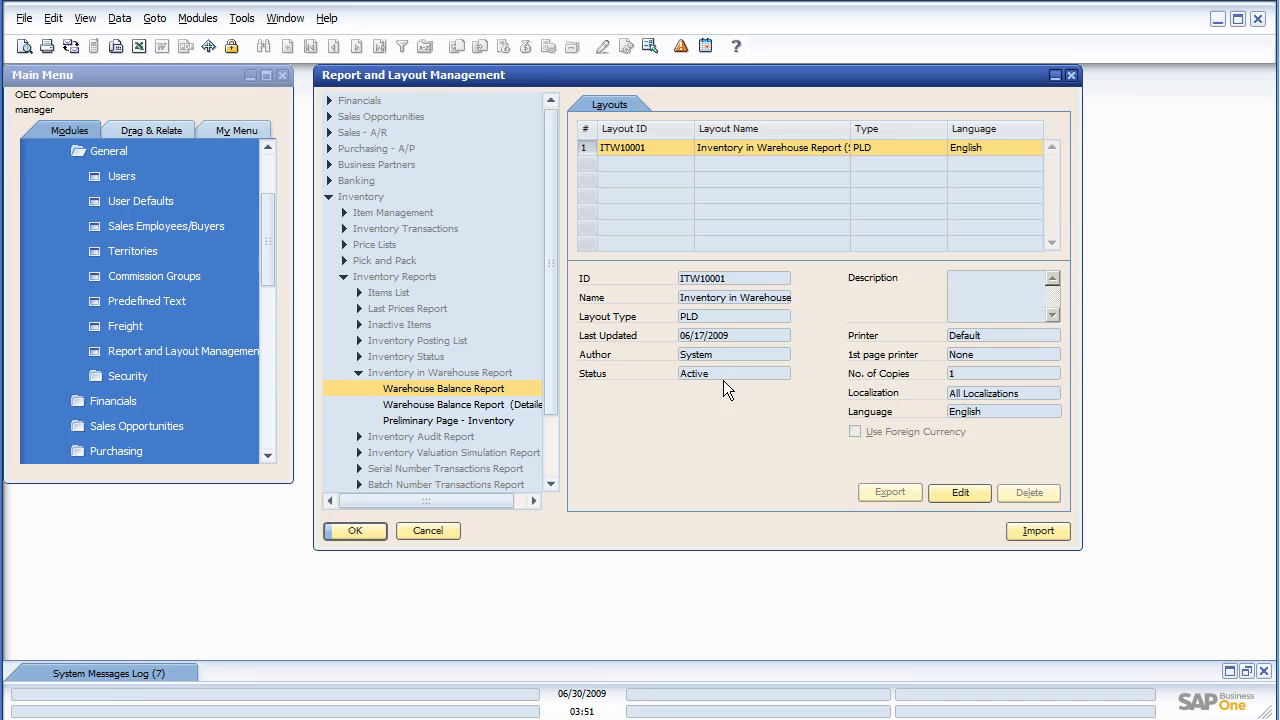
Search the menu bar for the external Crystal report preview command
click(290, 24)
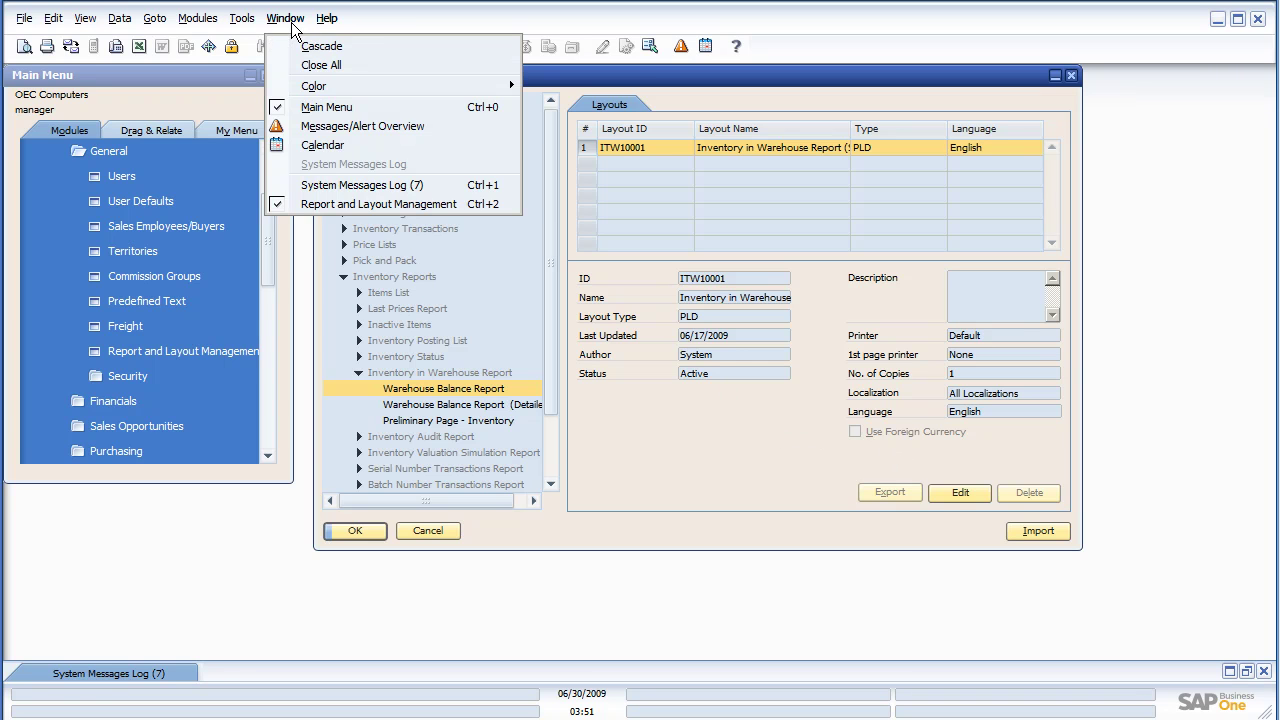
Preview the external Crystal report 'Inventory Report with Cost 6-30-09.rpt' from the Desktop
click(274, 80)
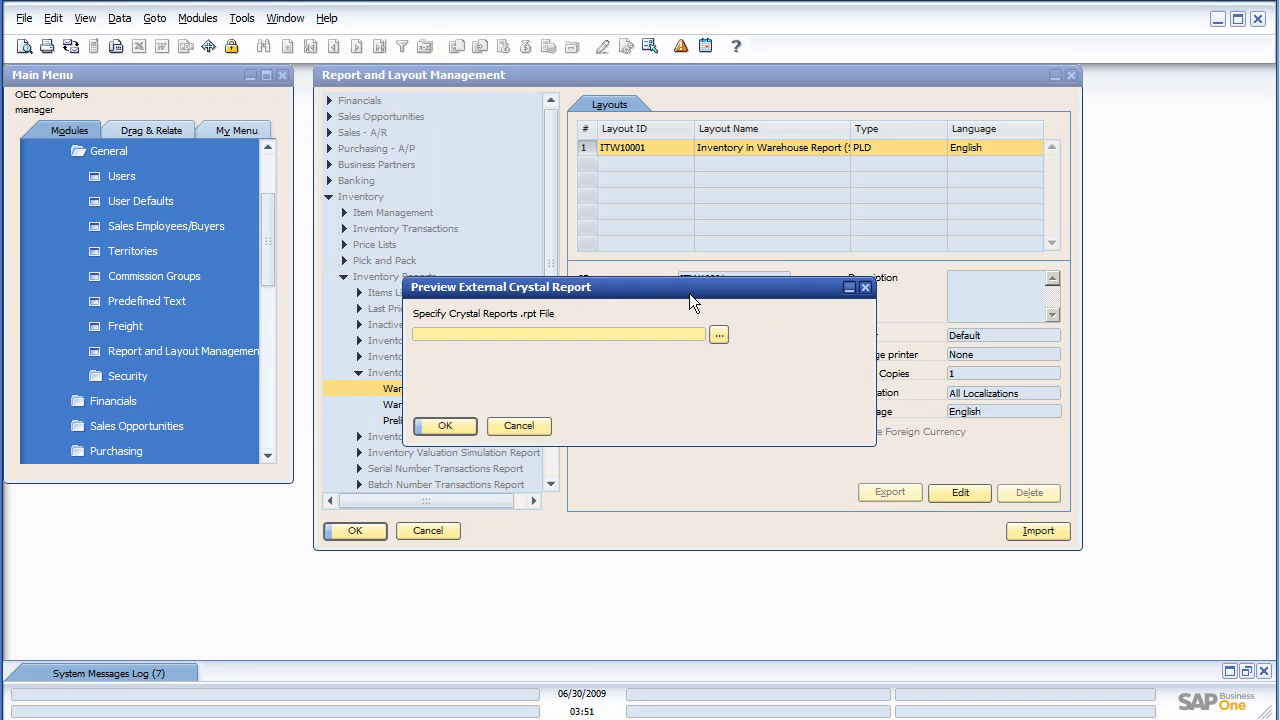
click(719, 335)
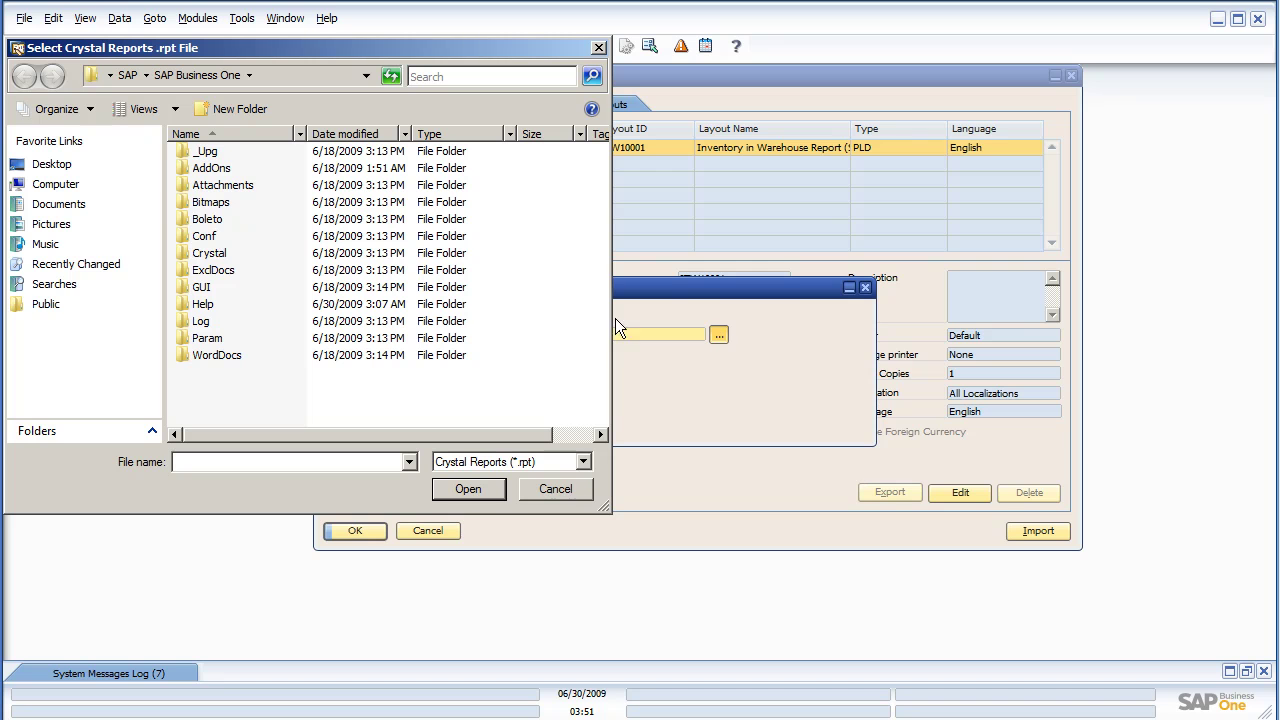
click(90, 164)
click(210, 238)
click(466, 490)
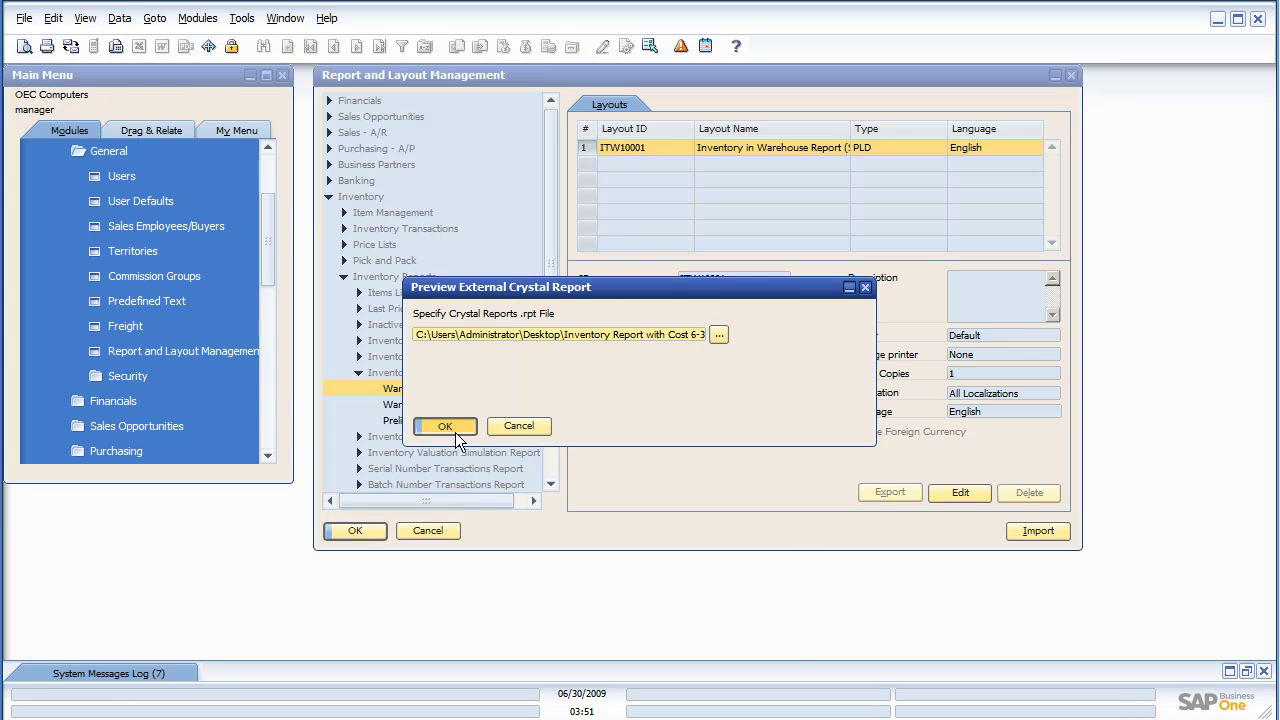
click(455, 432)
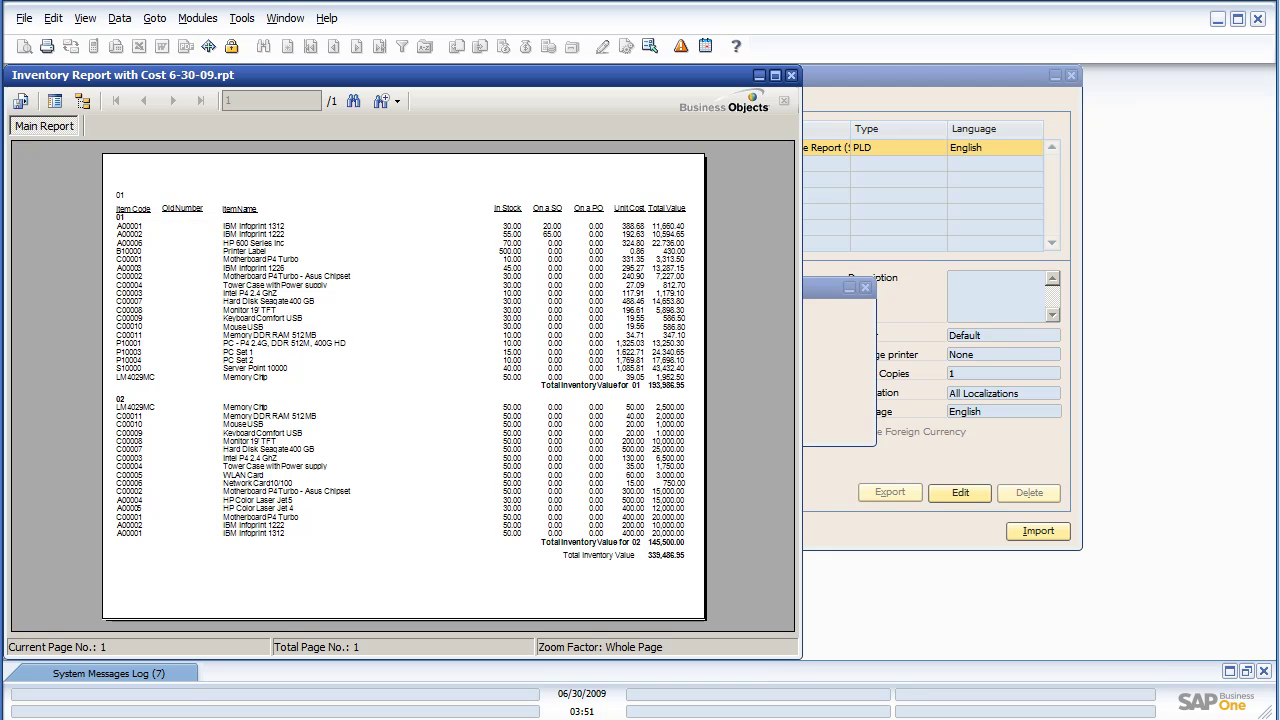
Drill down into report groups 01 and 02
click(122, 216)
double_click(126, 216)
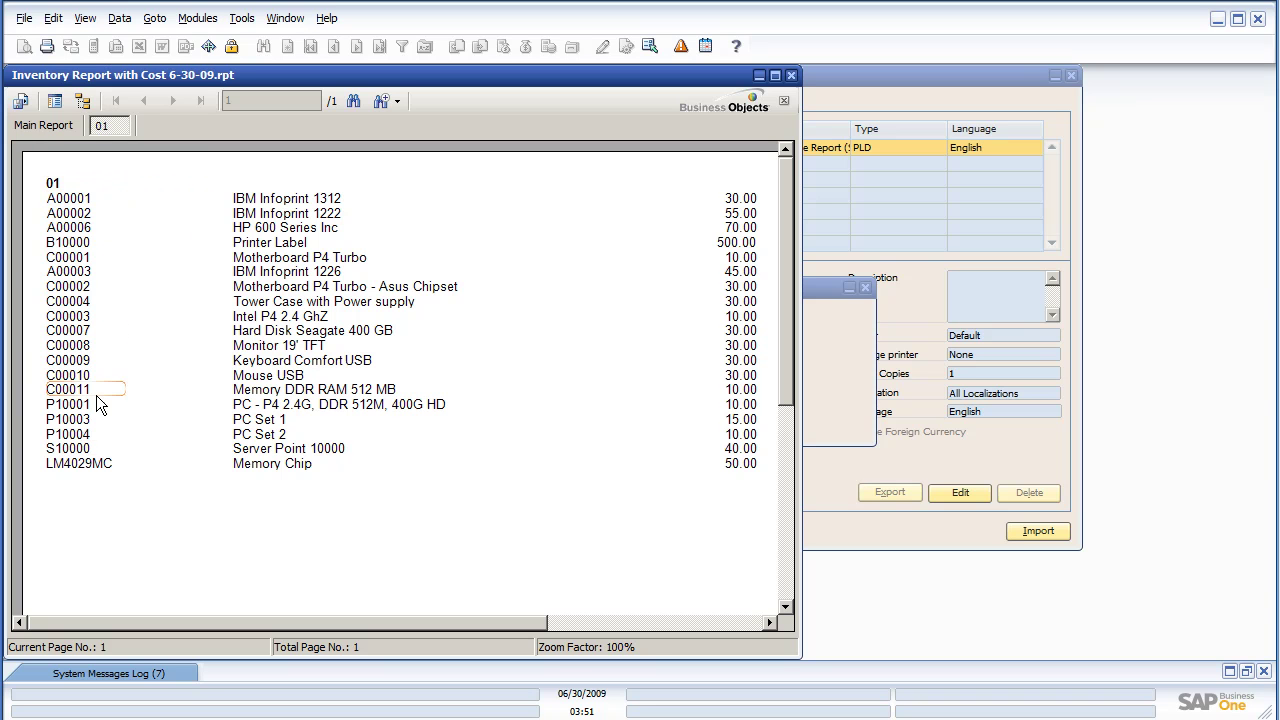
click(42, 128)
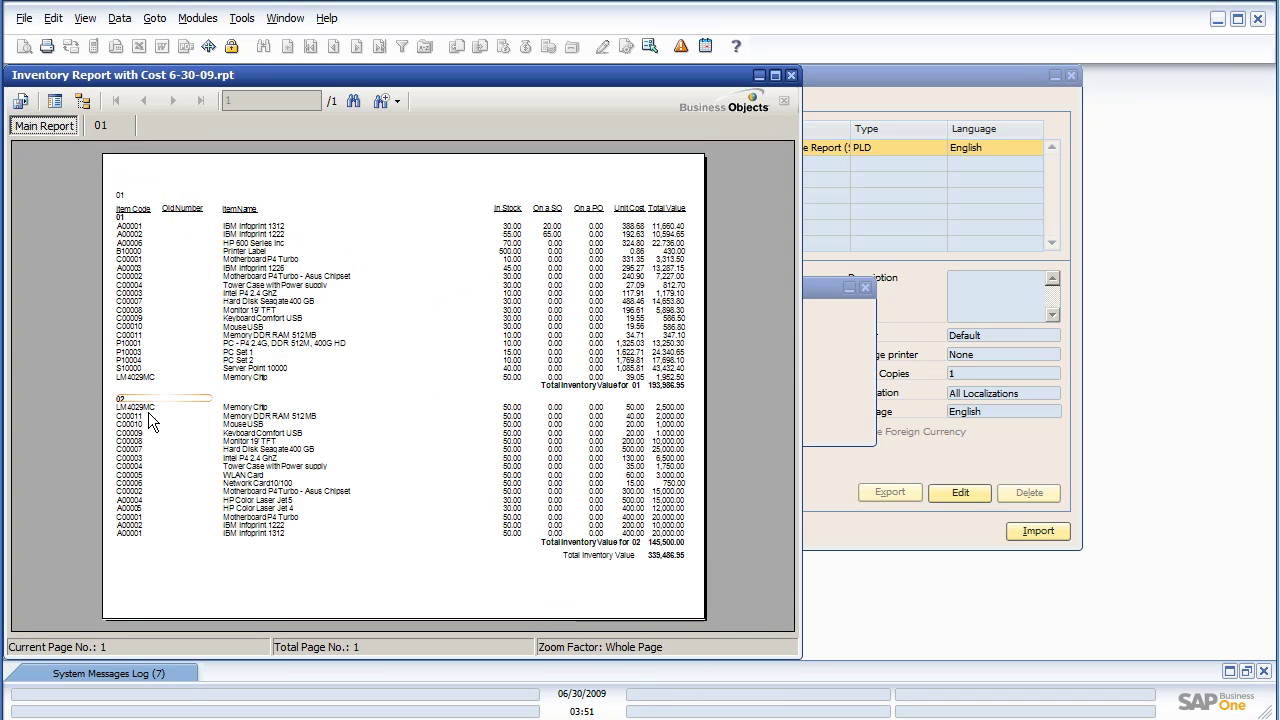
double_click(123, 401)
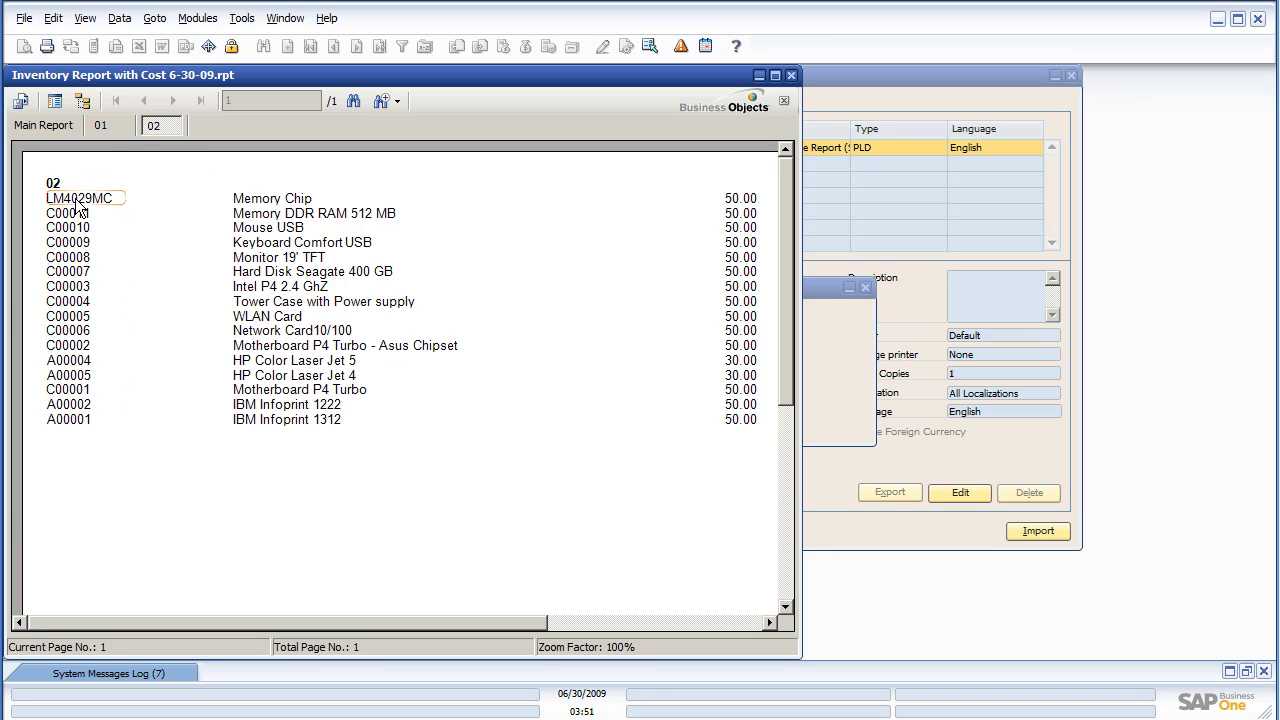
Switch between the 01, 02 and Main Report tabs, then close the preview
click(104, 127)
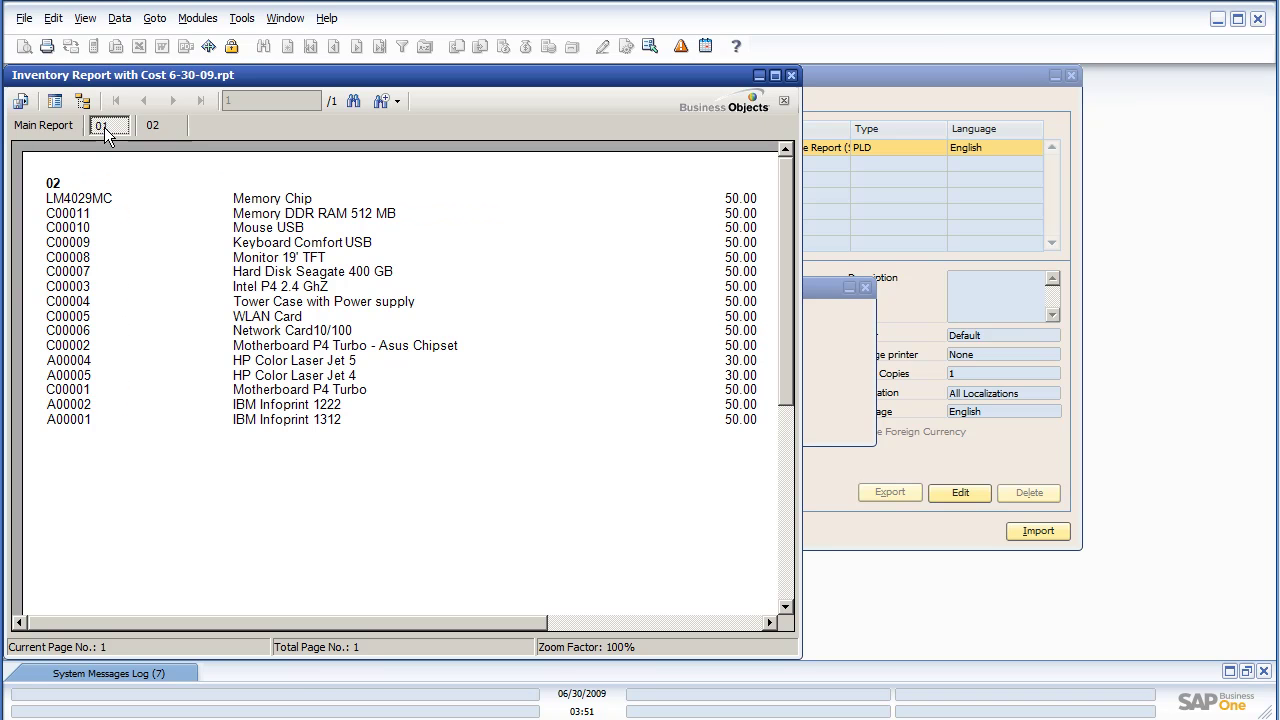
click(156, 127)
click(105, 128)
click(40, 128)
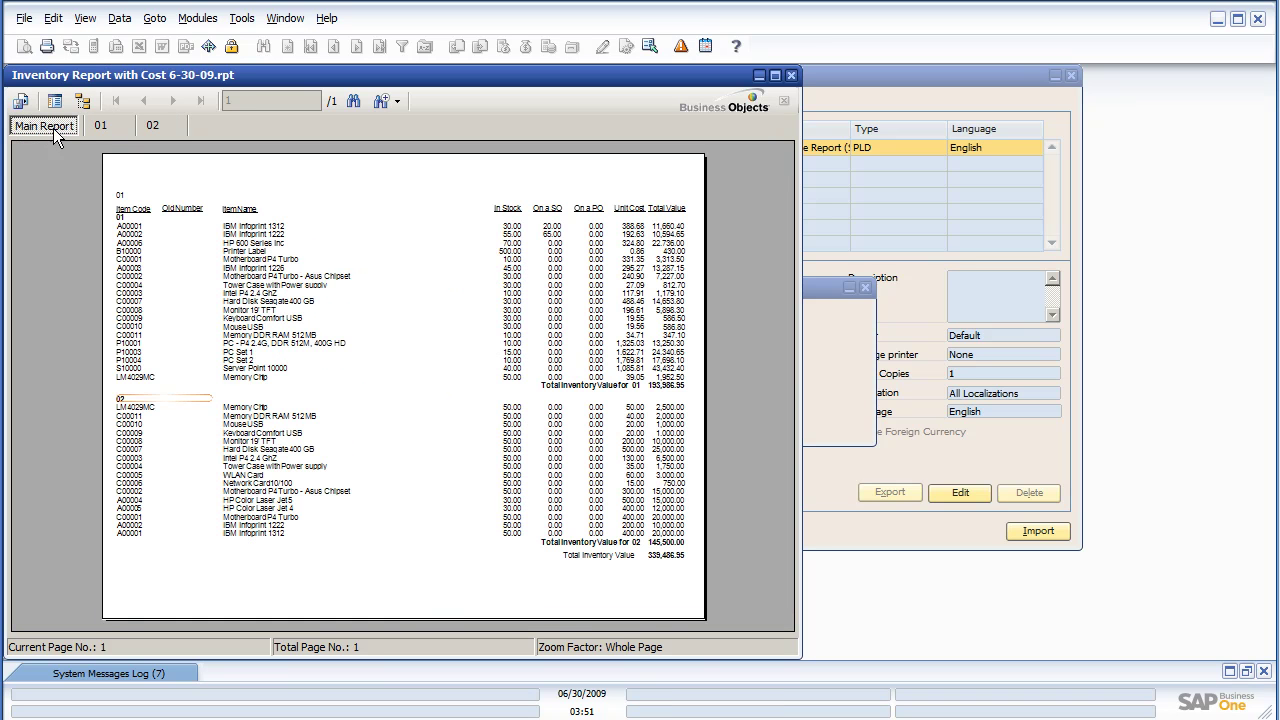
click(112, 127)
click(156, 127)
click(106, 127)
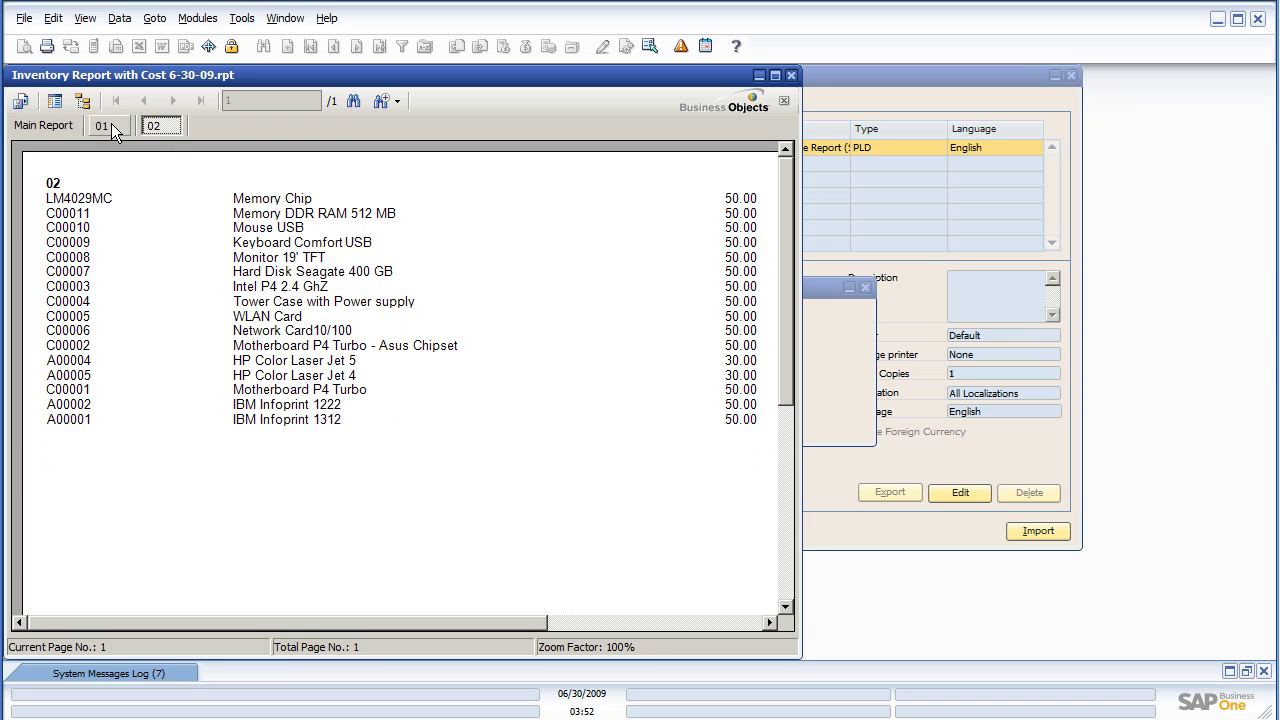
click(70, 130)
click(104, 127)
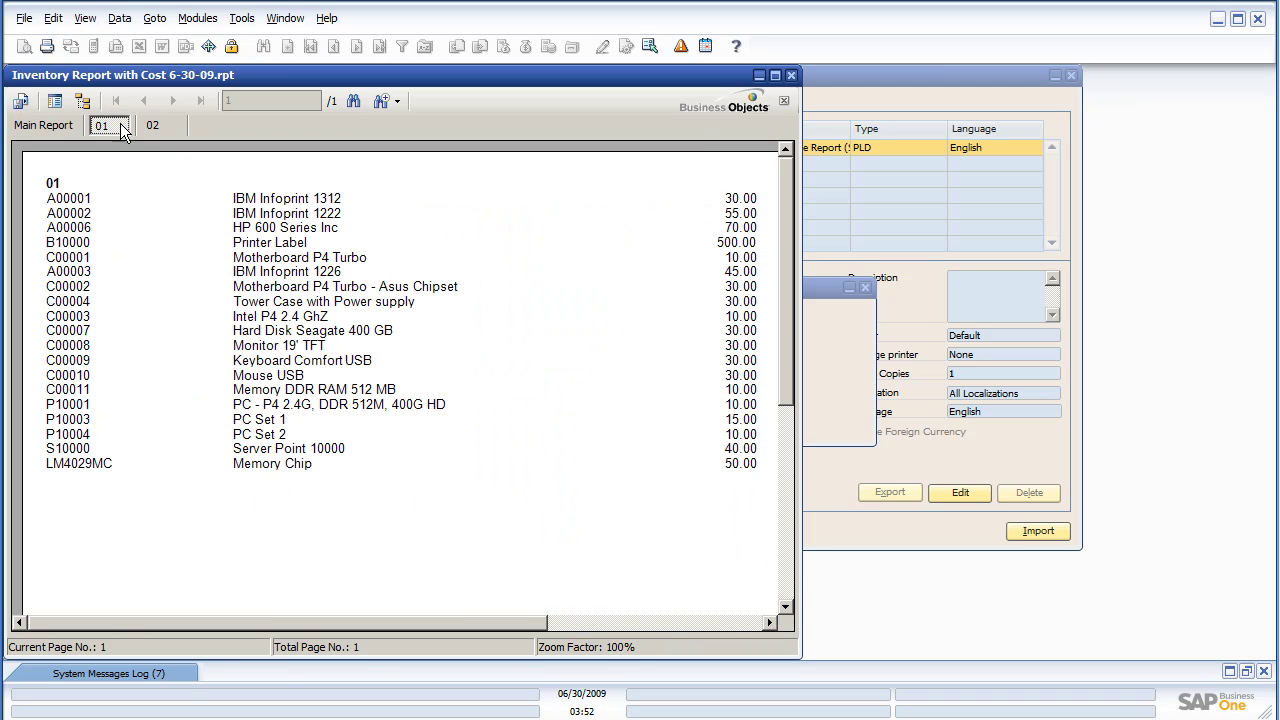
click(152, 127)
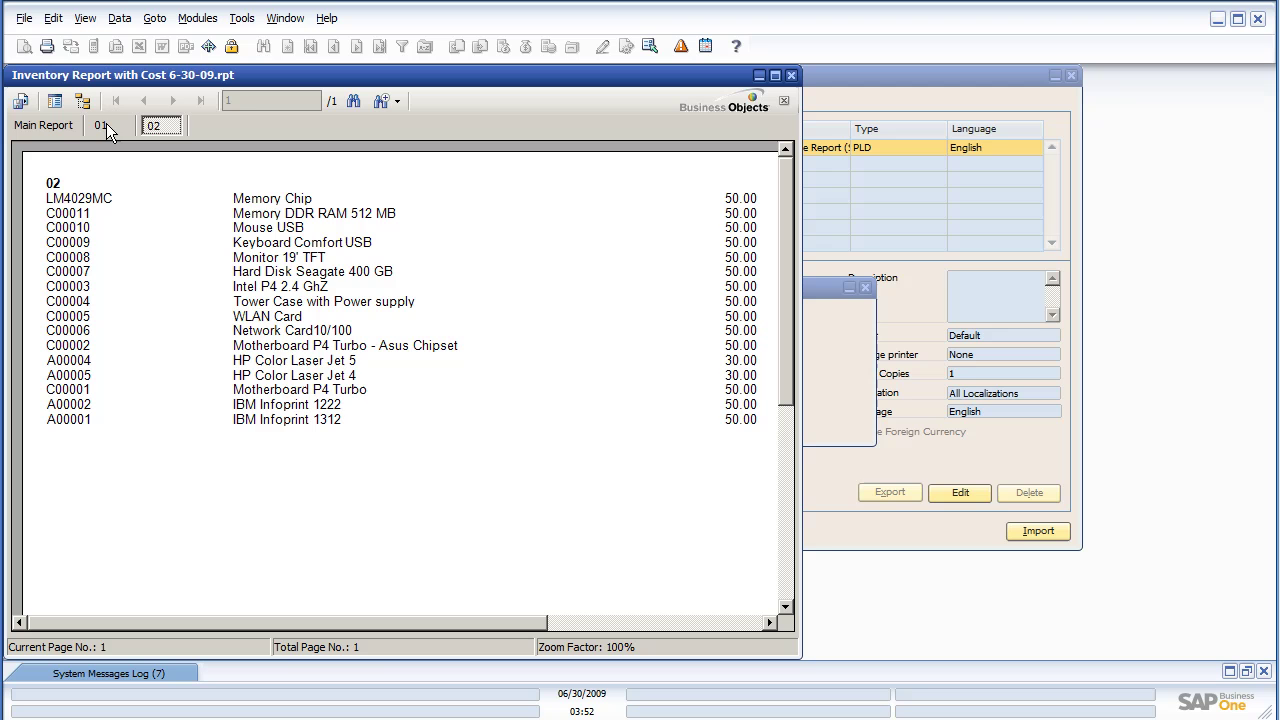
click(106, 127)
click(152, 127)
click(57, 129)
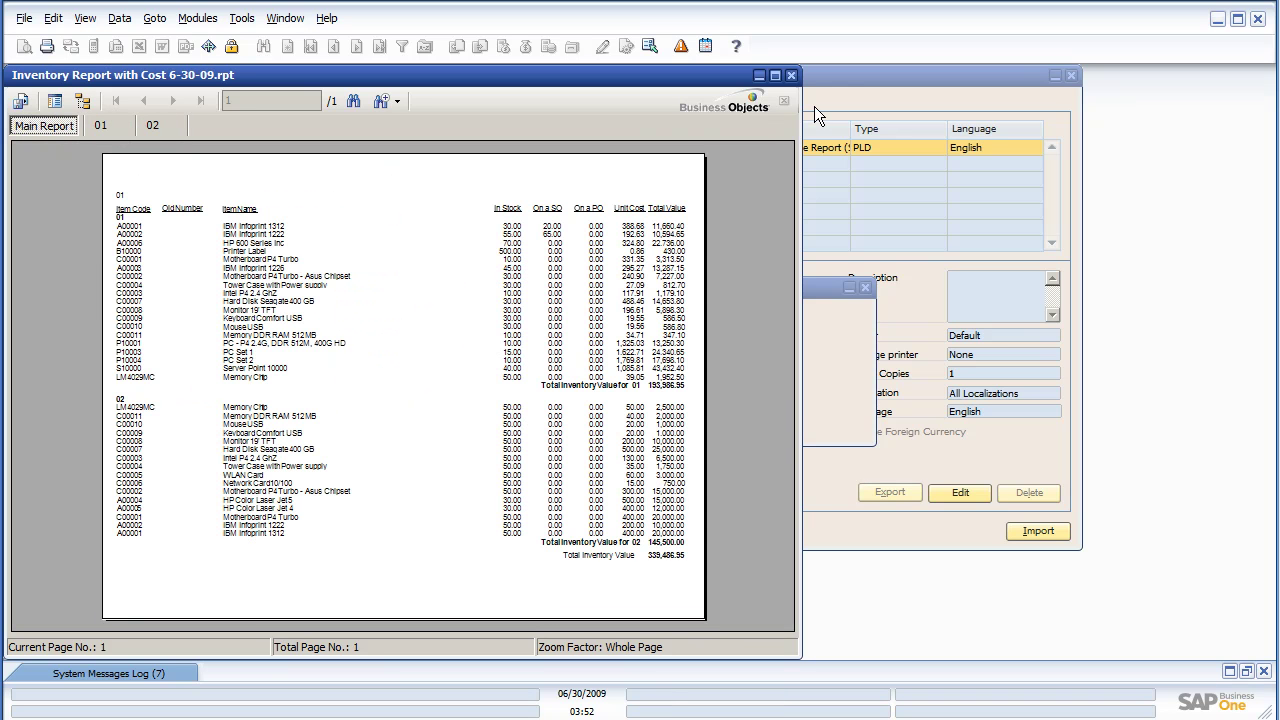
click(791, 76)
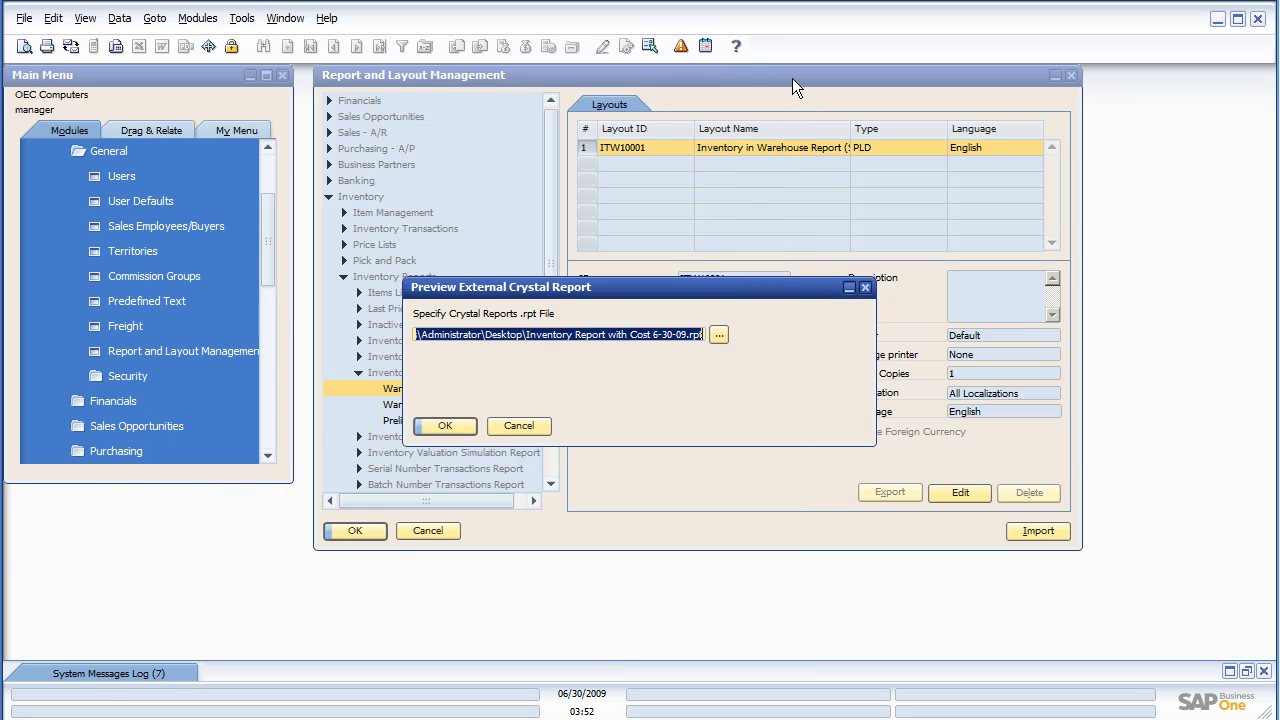
Start a report import and select 'Inventory Report with Cost 6-30-09.rpt' from the Desktop
click(512, 422)
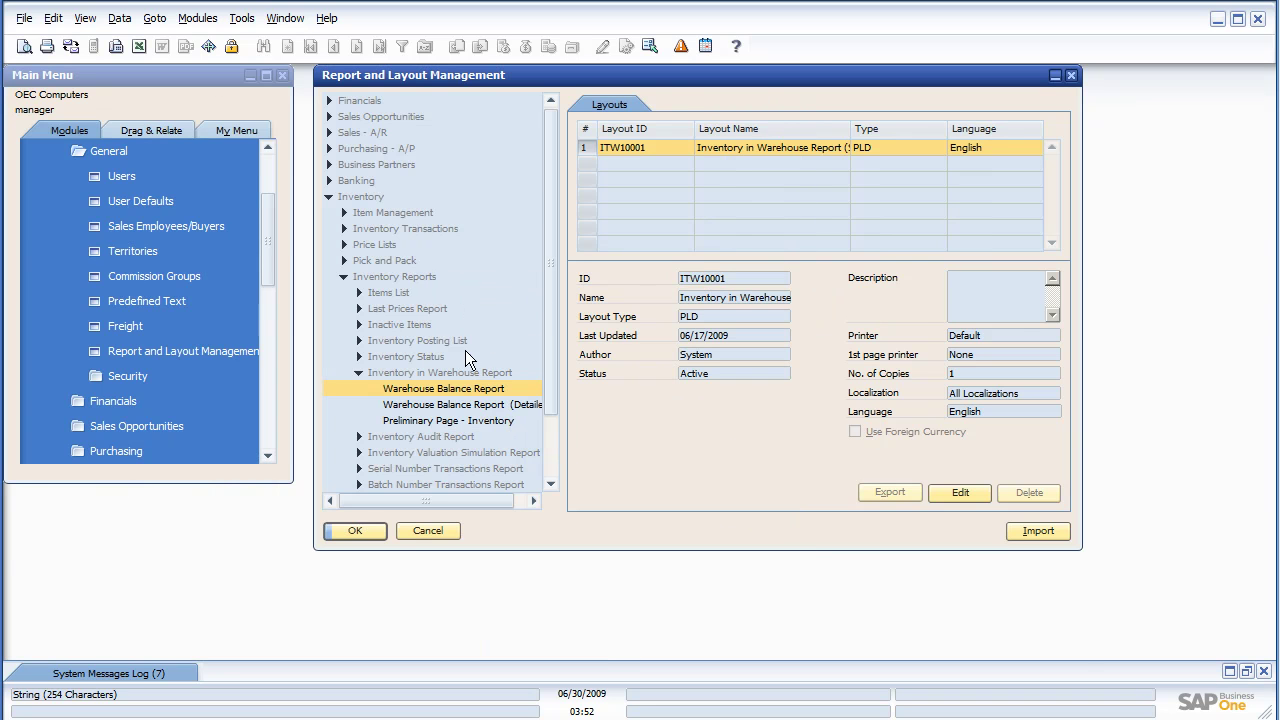
click(1036, 529)
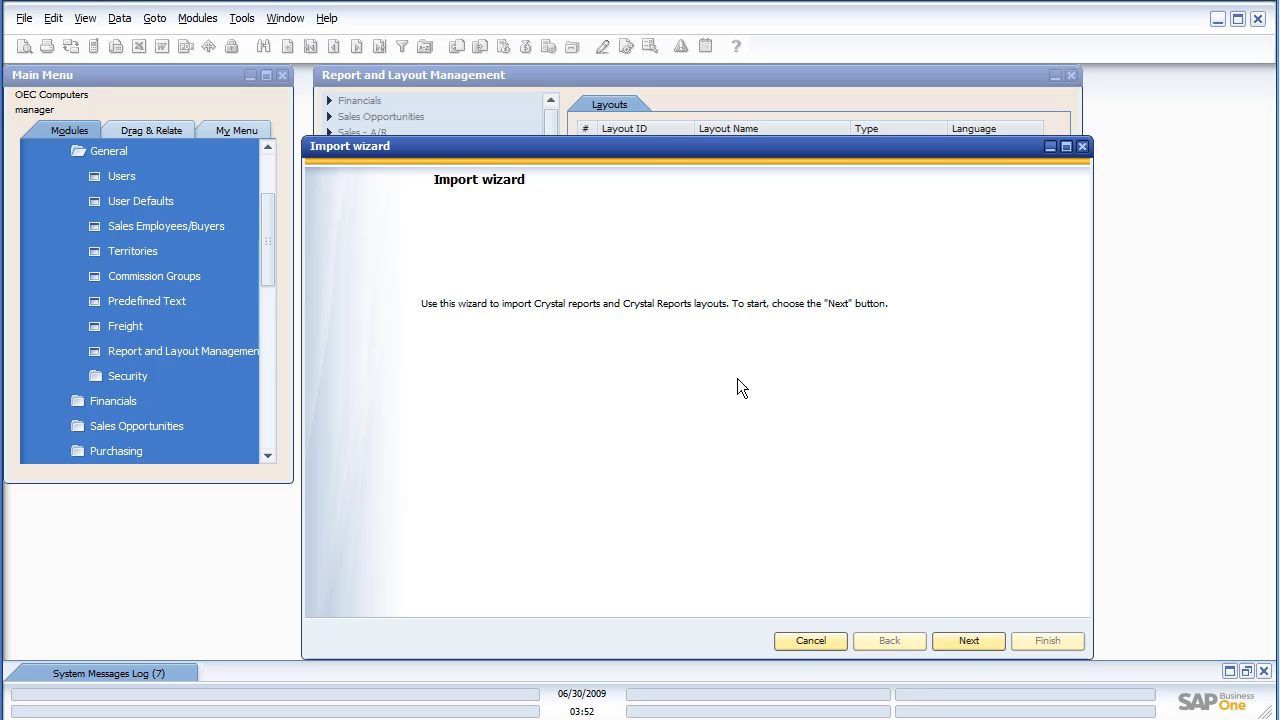
click(992, 638)
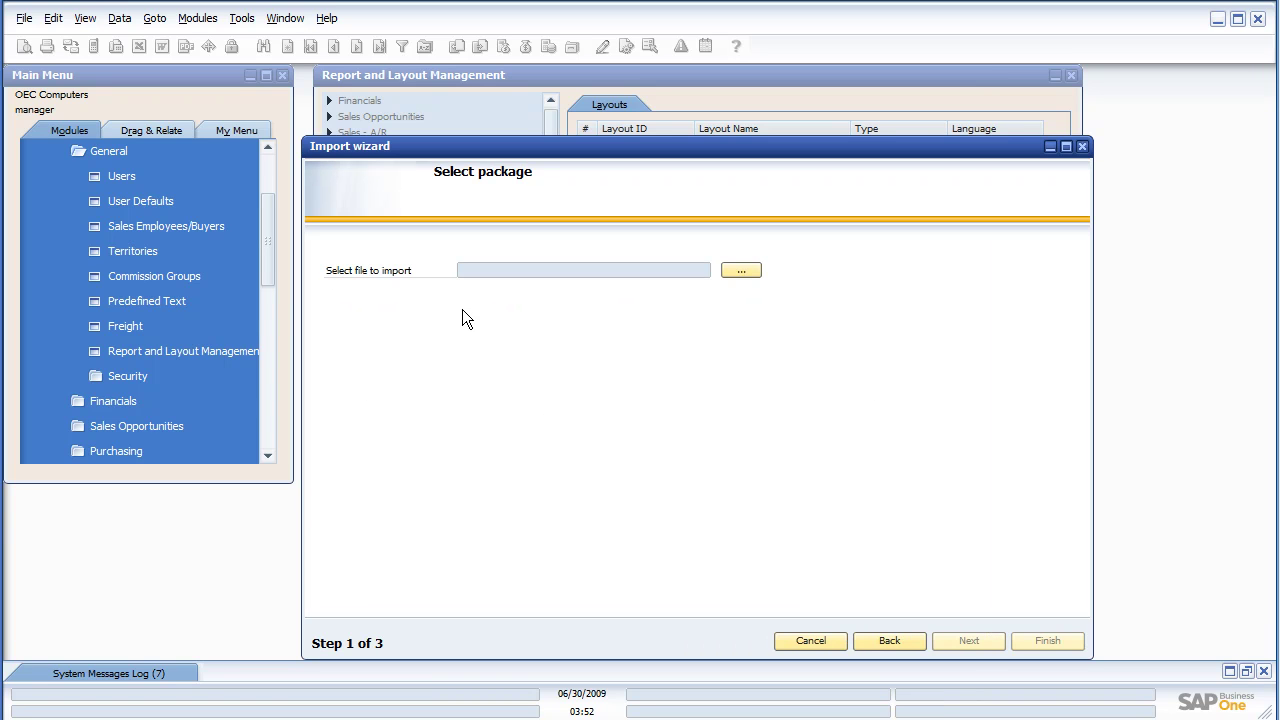
click(744, 272)
click(36, 165)
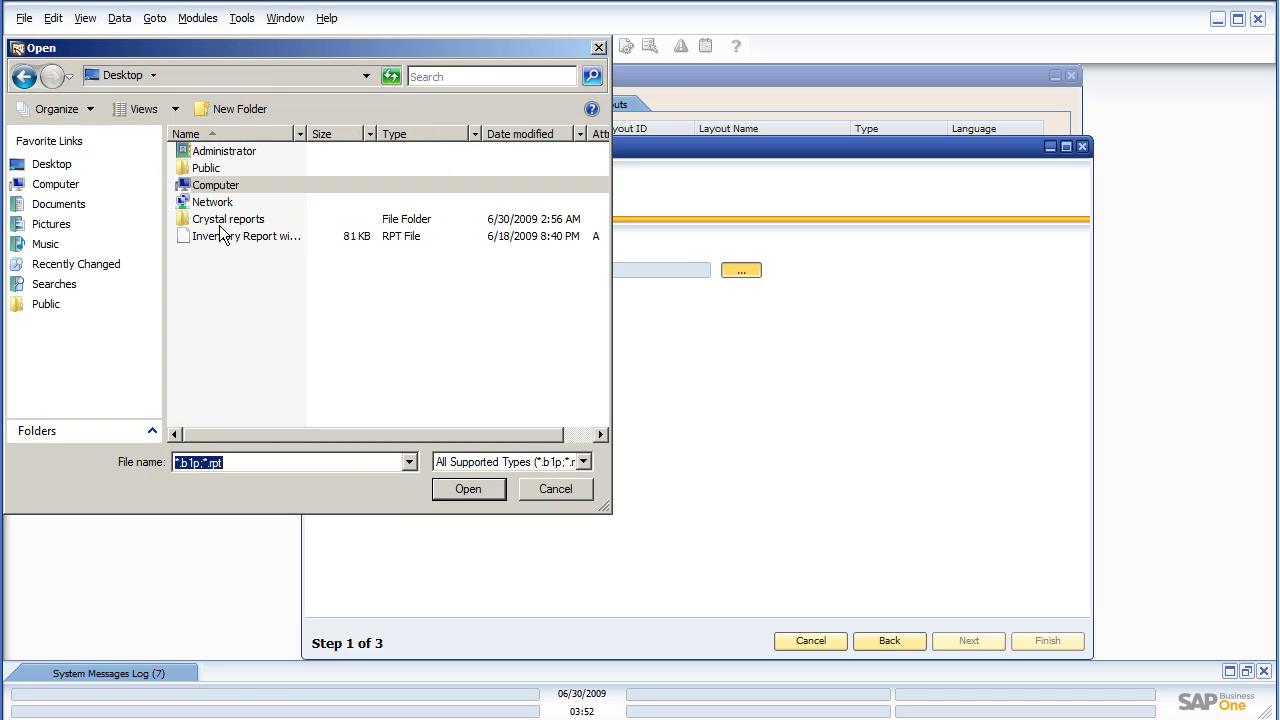
click(224, 236)
click(468, 489)
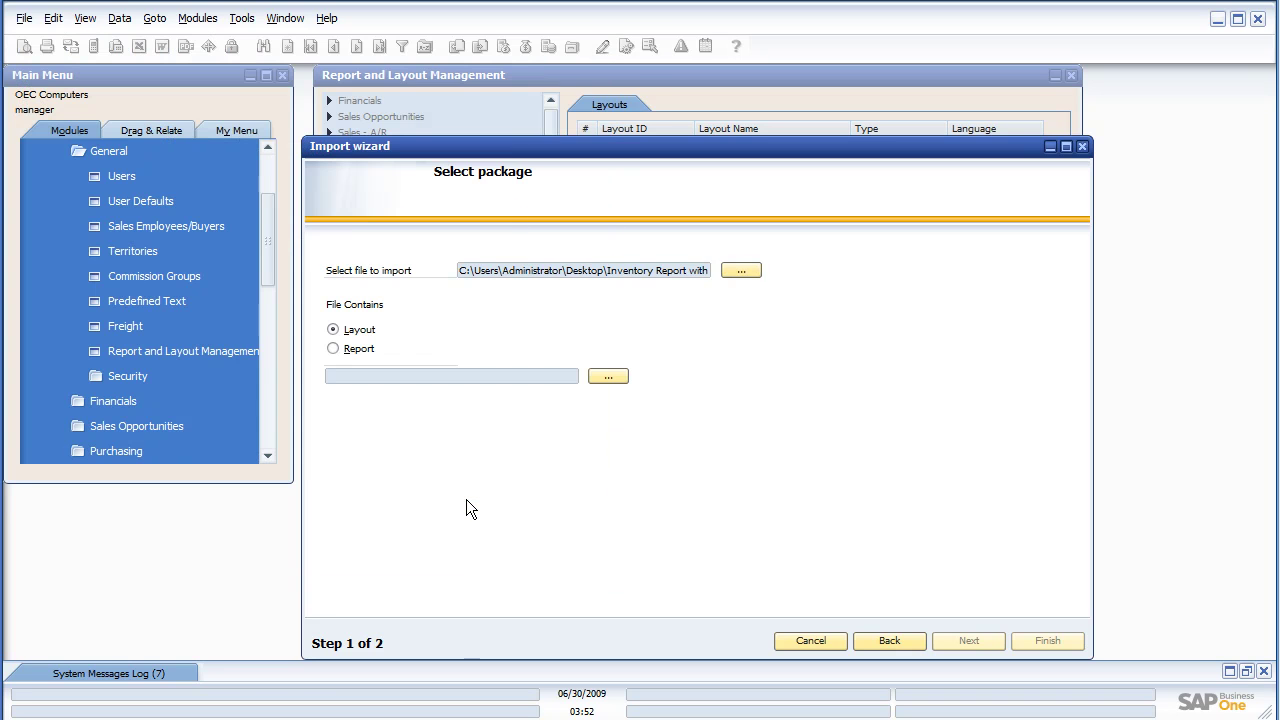
Import the file as a Report under Inventory Reports and close the wizard
click(345, 349)
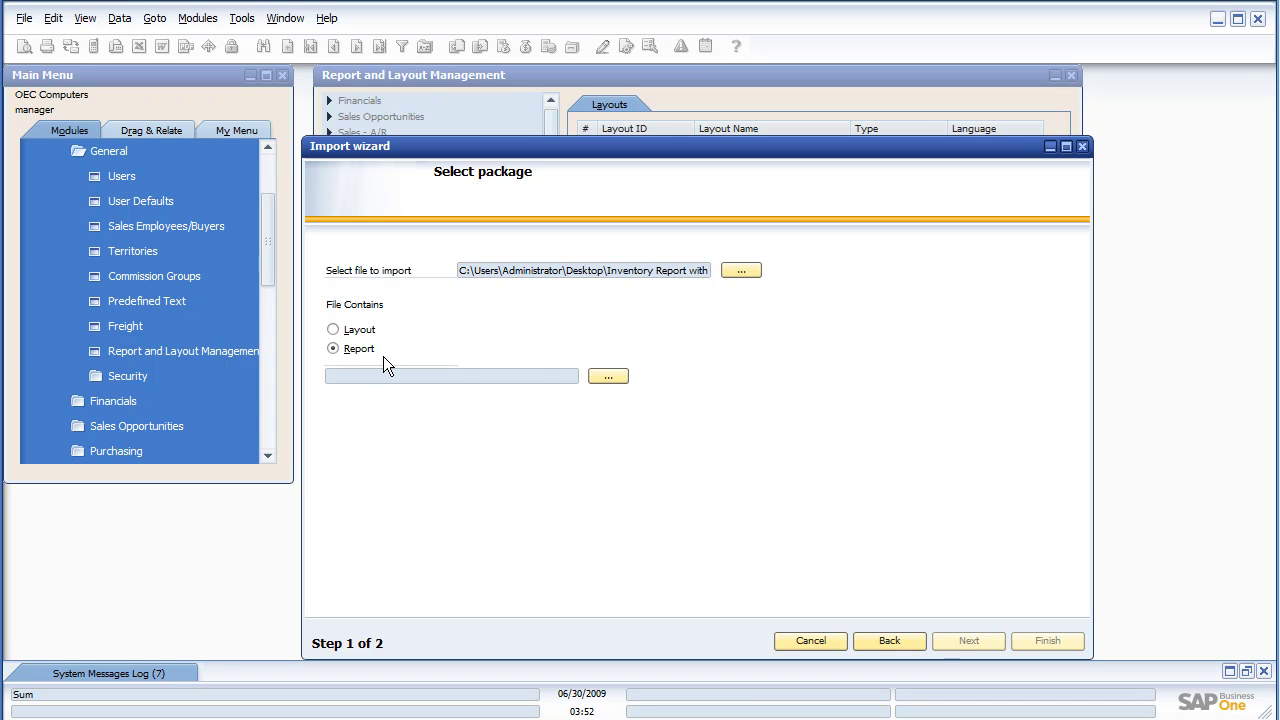
click(608, 377)
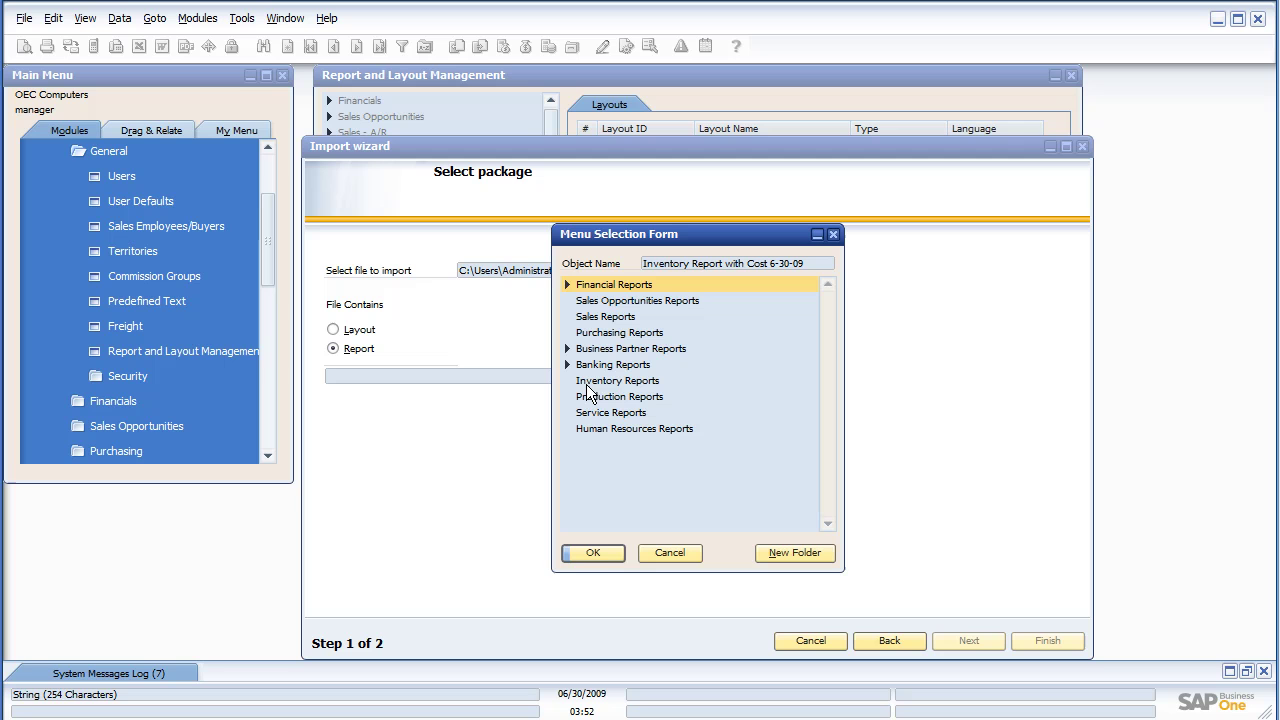
click(600, 381)
click(593, 552)
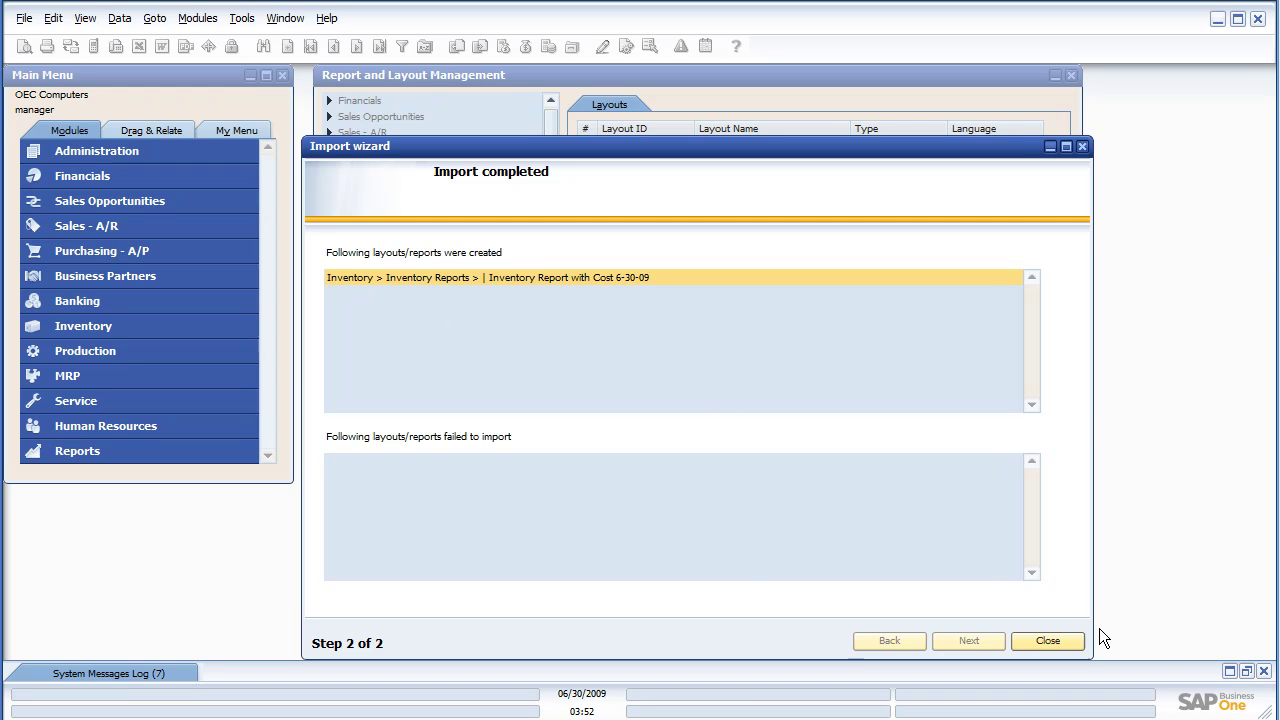
click(1068, 640)
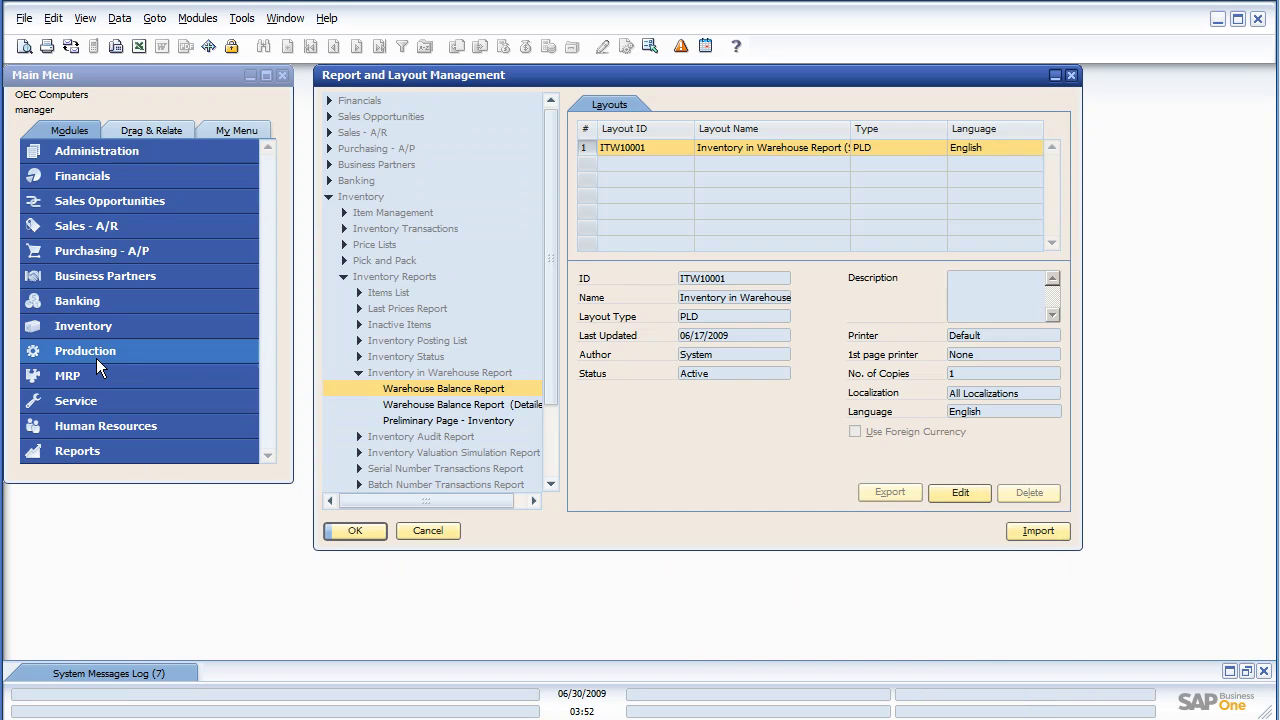
Expand Inventory > Inventory Reports in the Main Menu
click(96, 330)
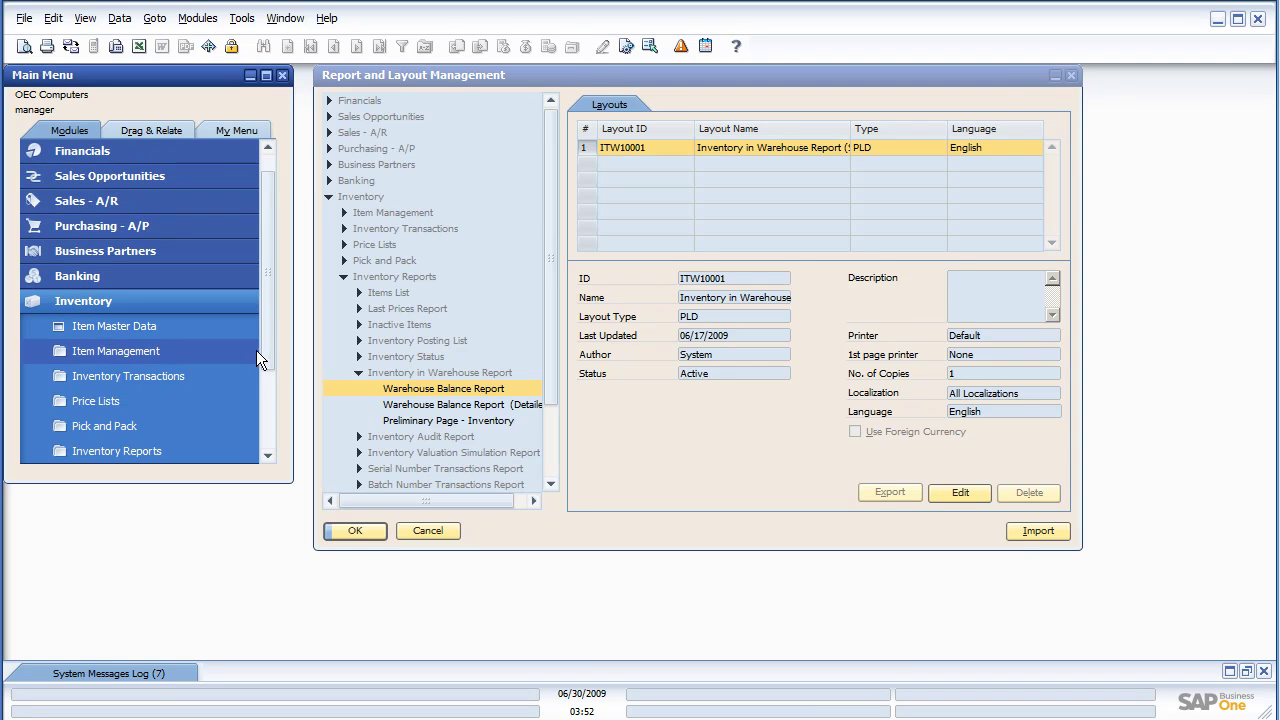
drag(264, 350, 259, 390)
click(173, 401)
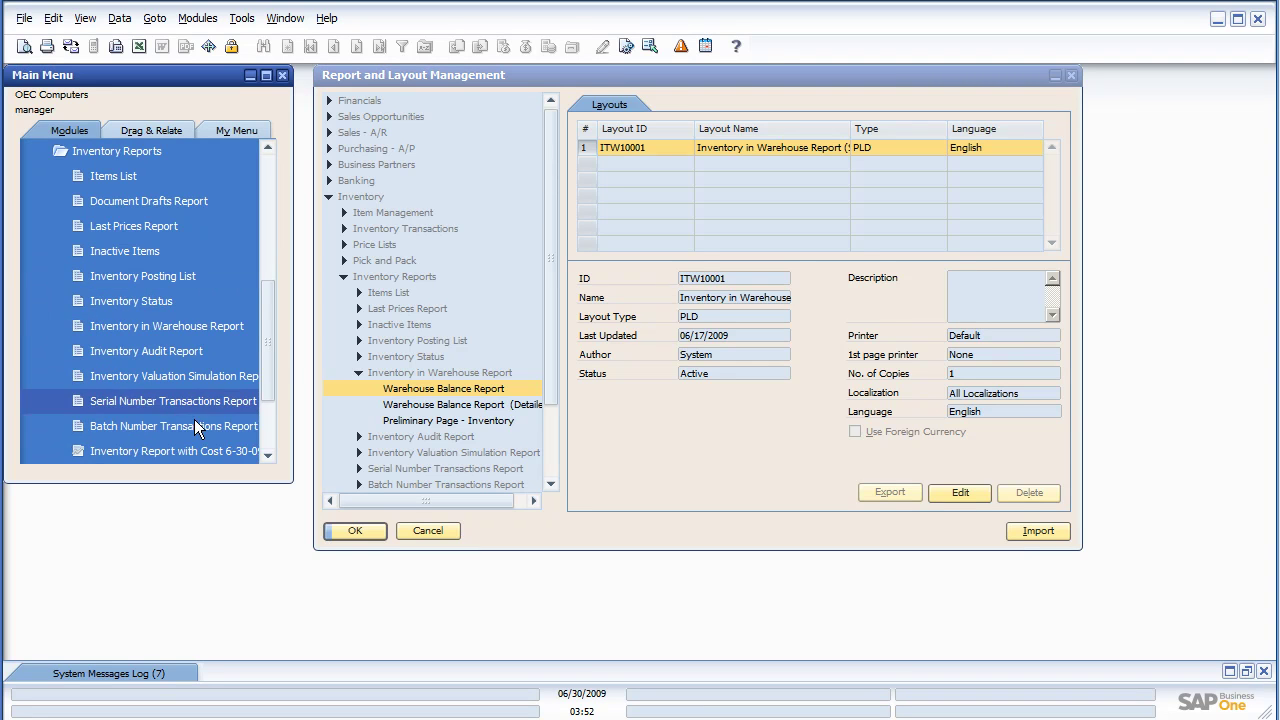
drag(274, 343, 269, 369)
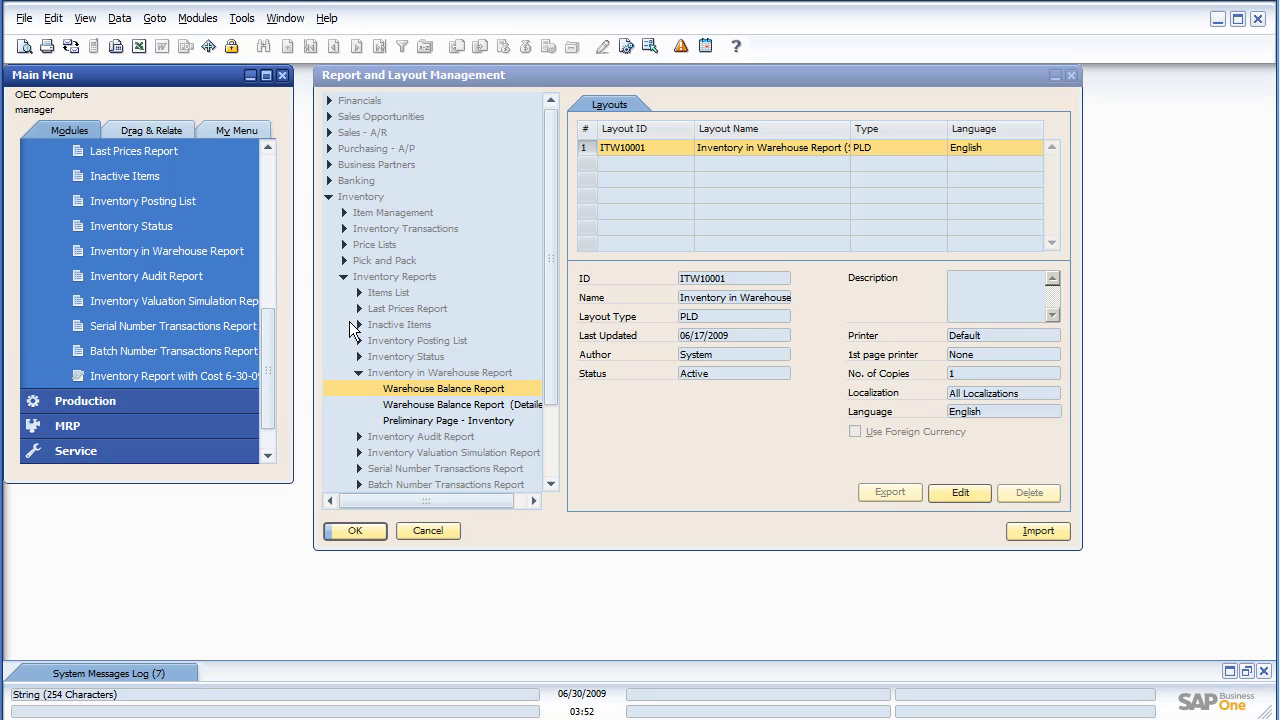
Run the imported report from Report and Layout Management and from the Inventory Reports menu
click(341, 282)
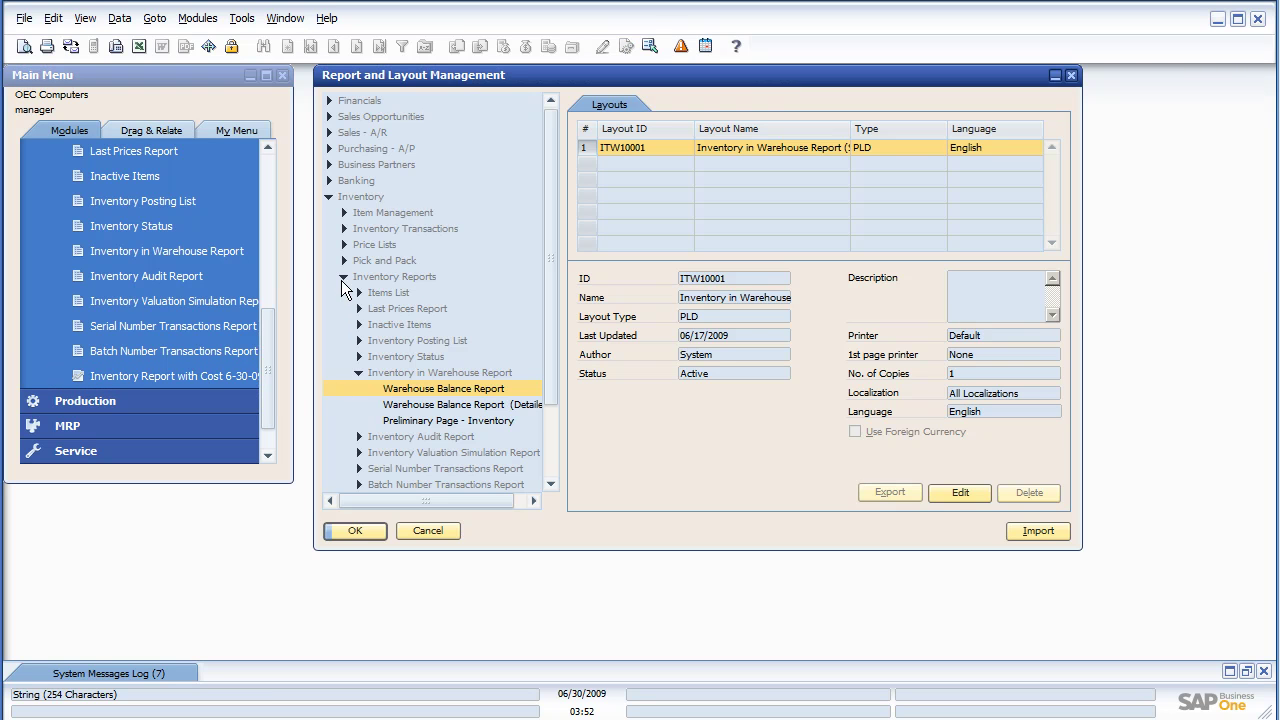
click(359, 370)
click(381, 454)
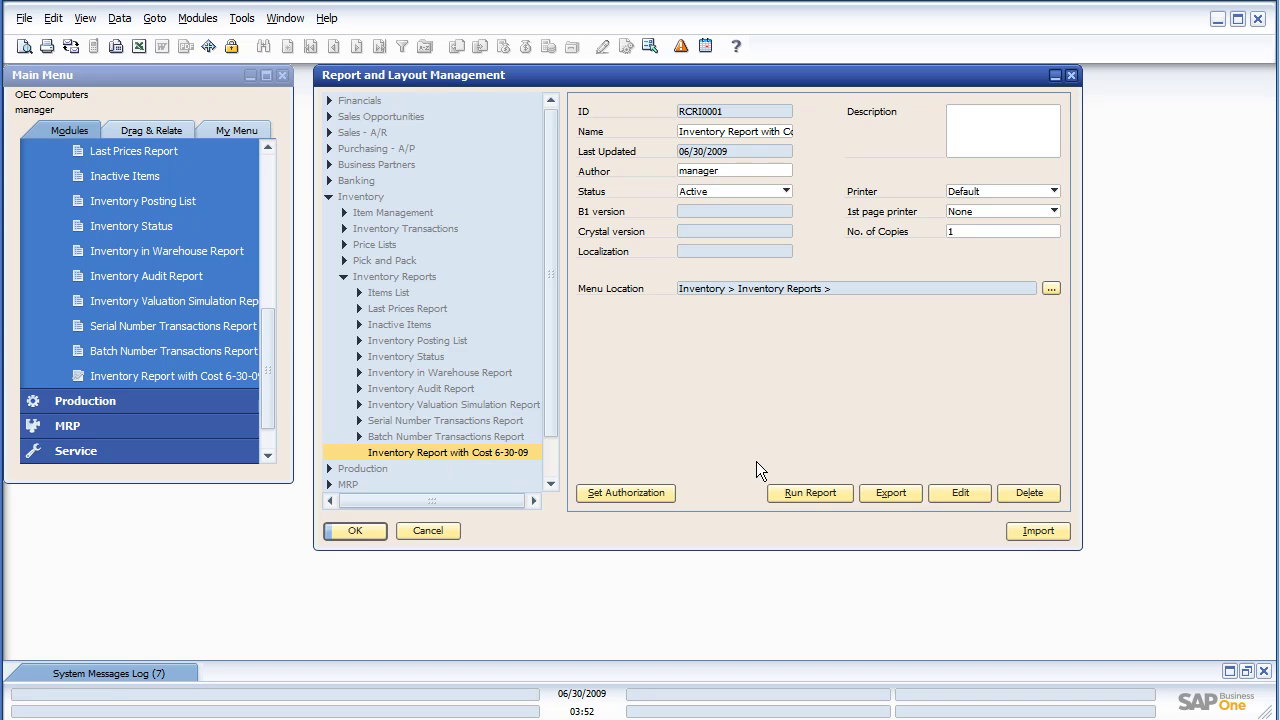
click(817, 493)
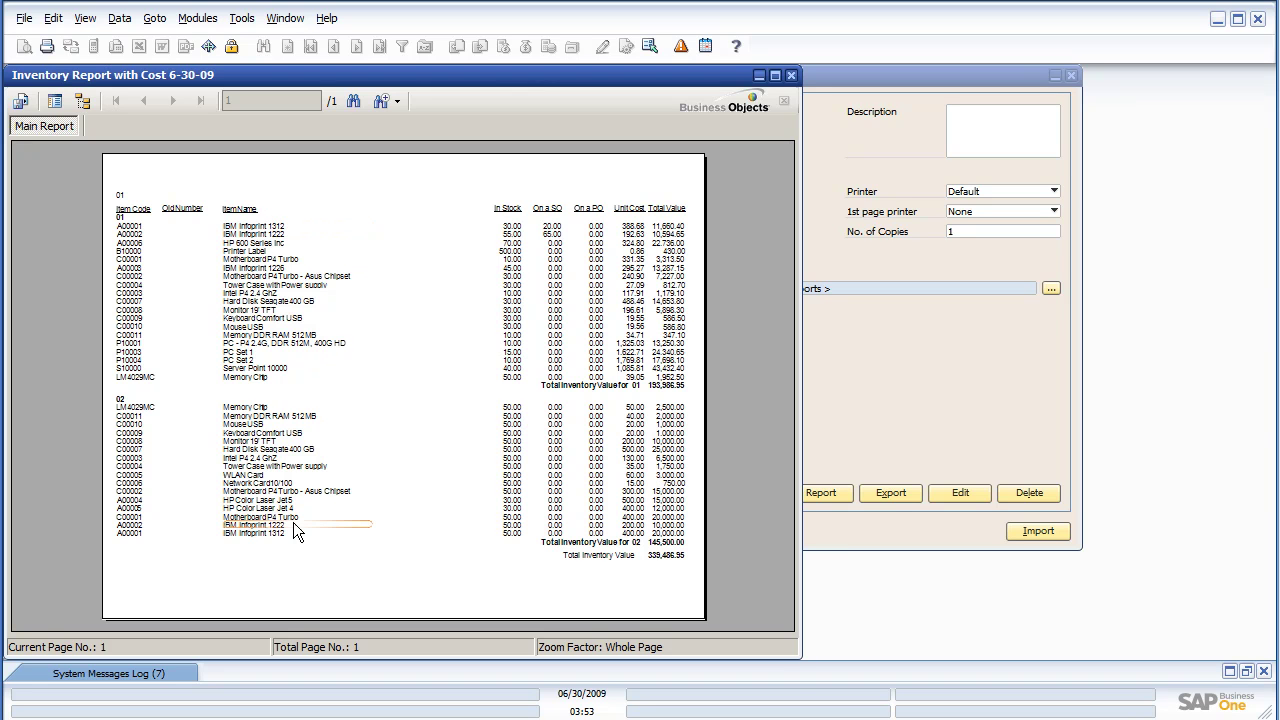
click(791, 75)
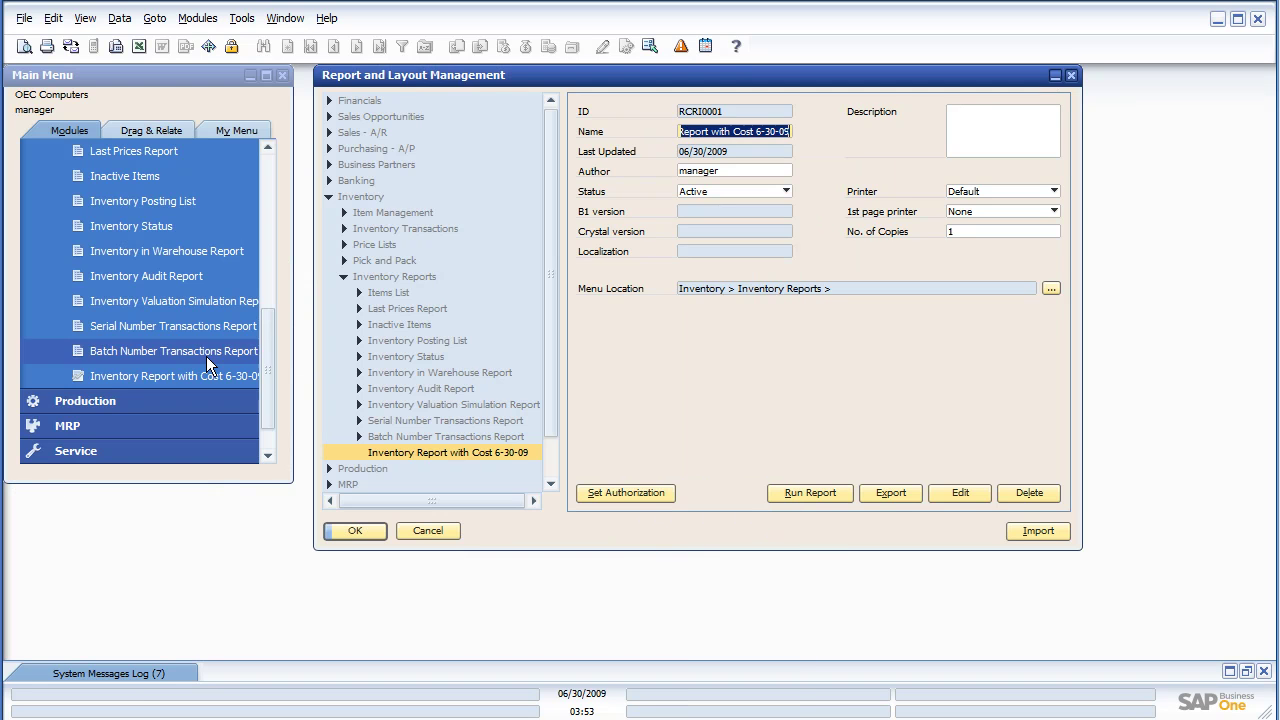
click(136, 377)
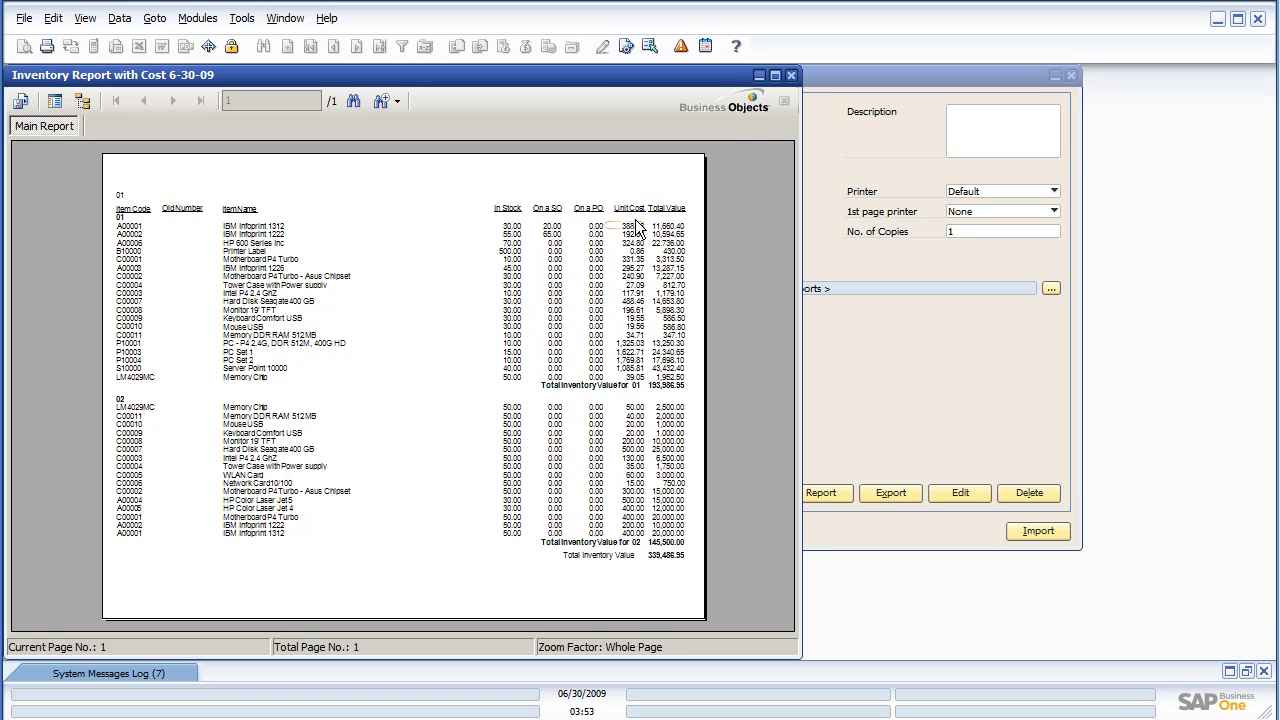
click(791, 75)
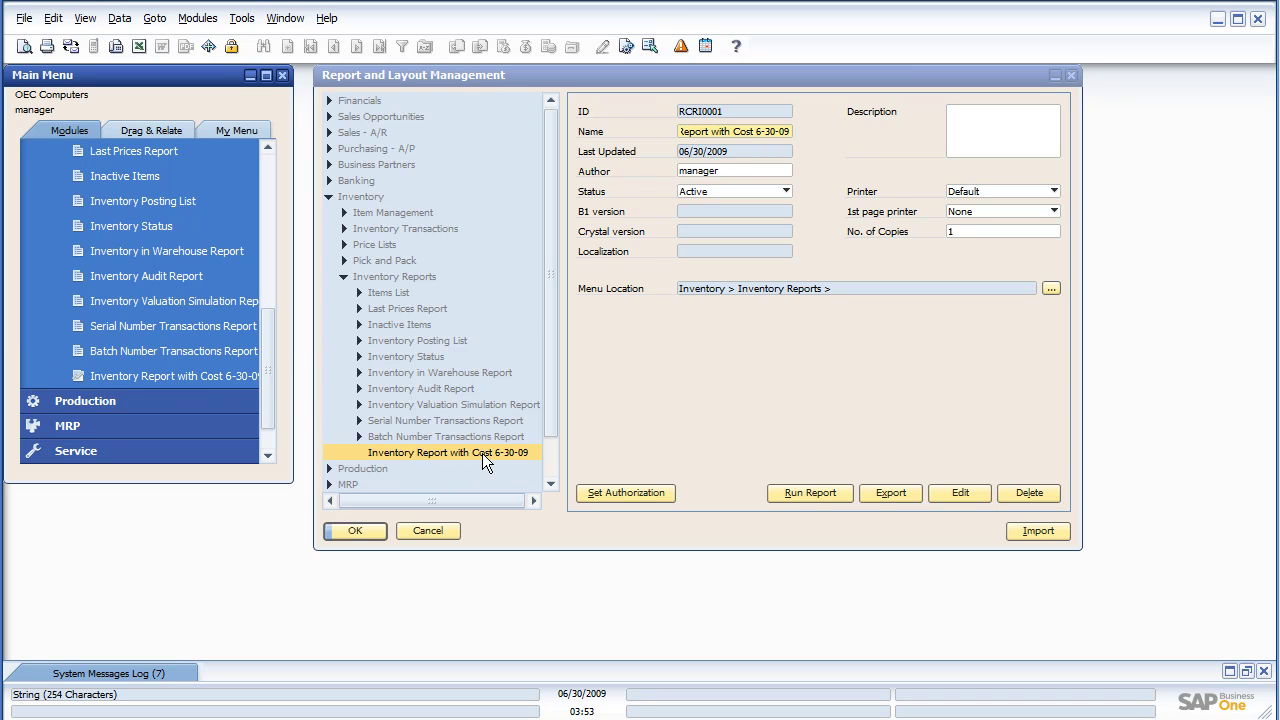
Delete the imported Inventory Report with Cost 6-30-09 and close Report and Layout Management
click(1029, 493)
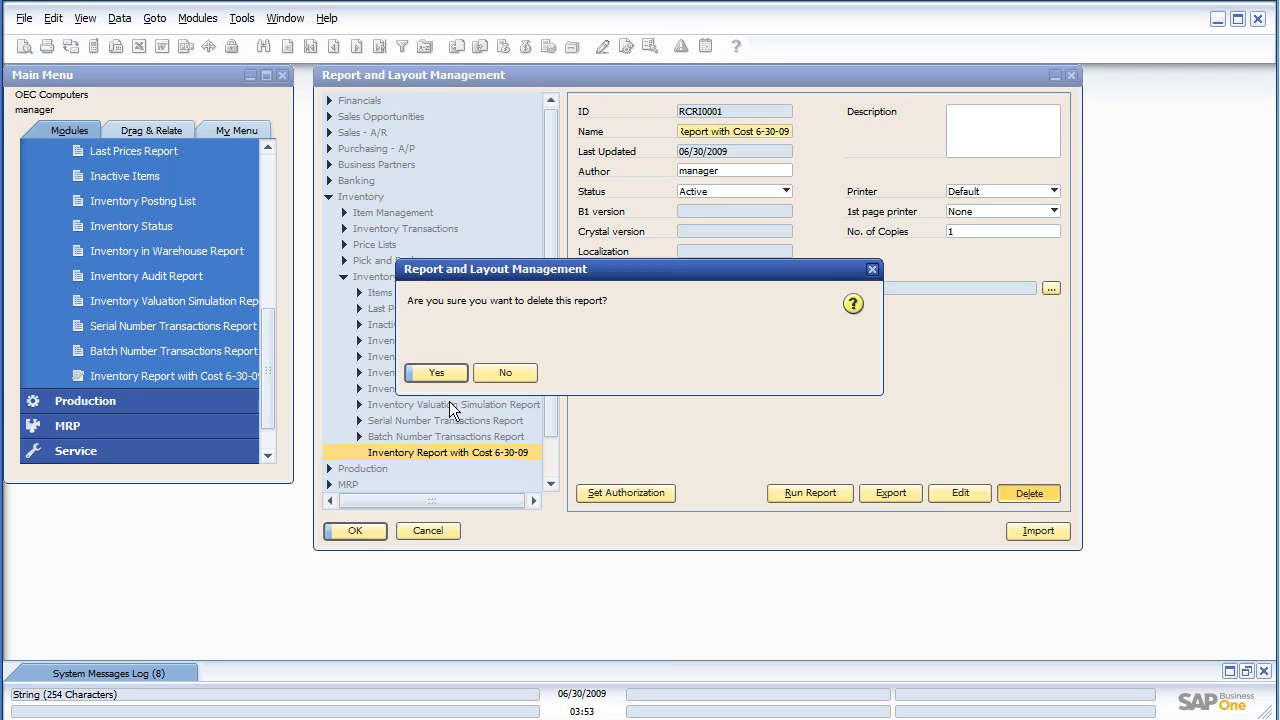
click(439, 366)
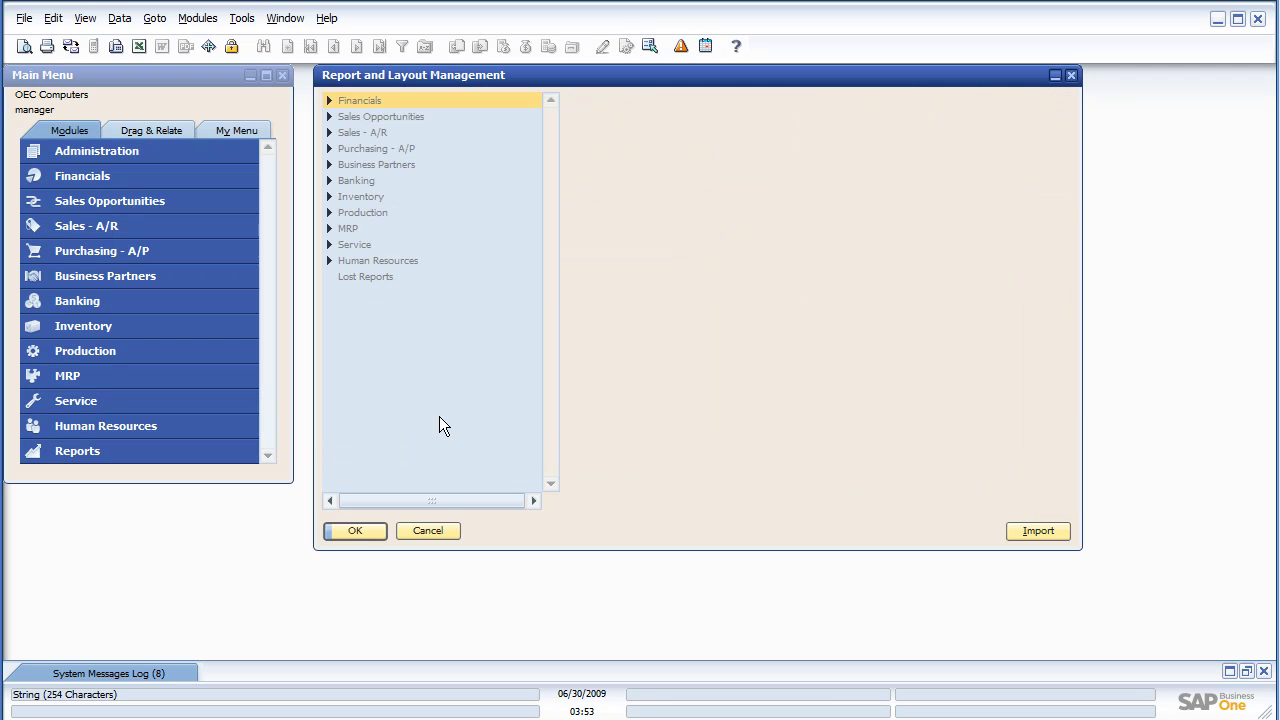
click(371, 531)
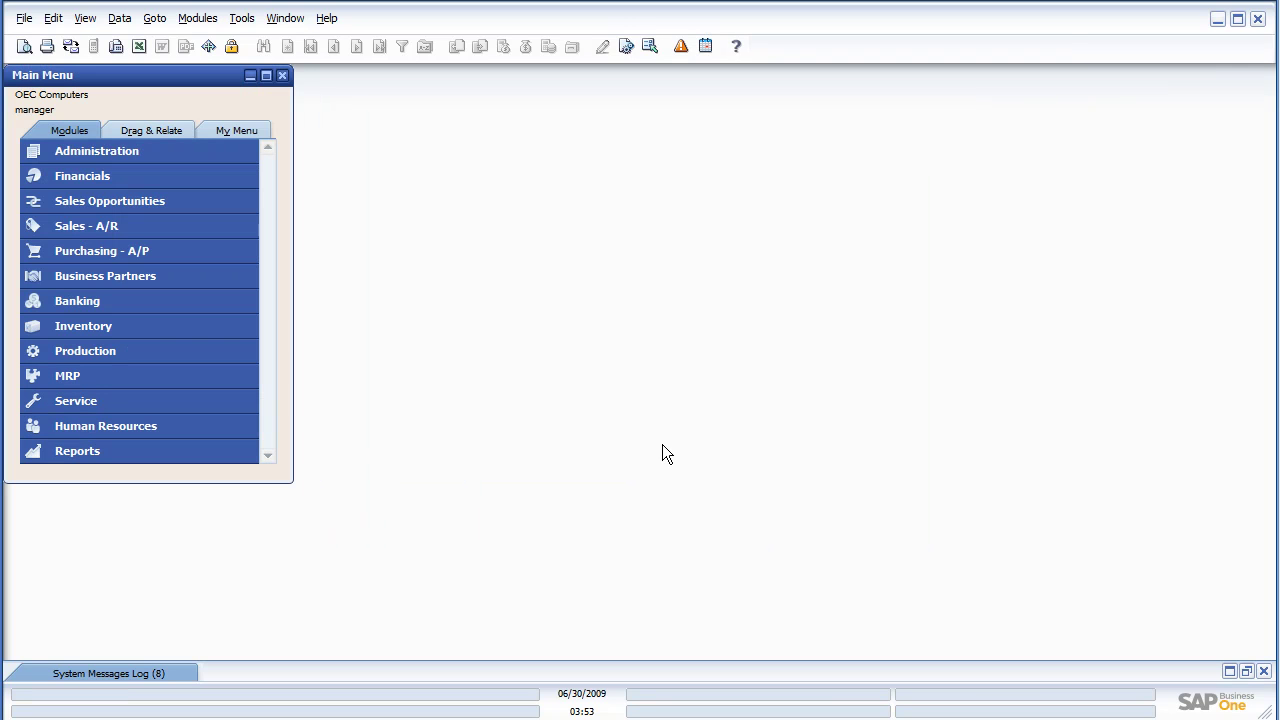